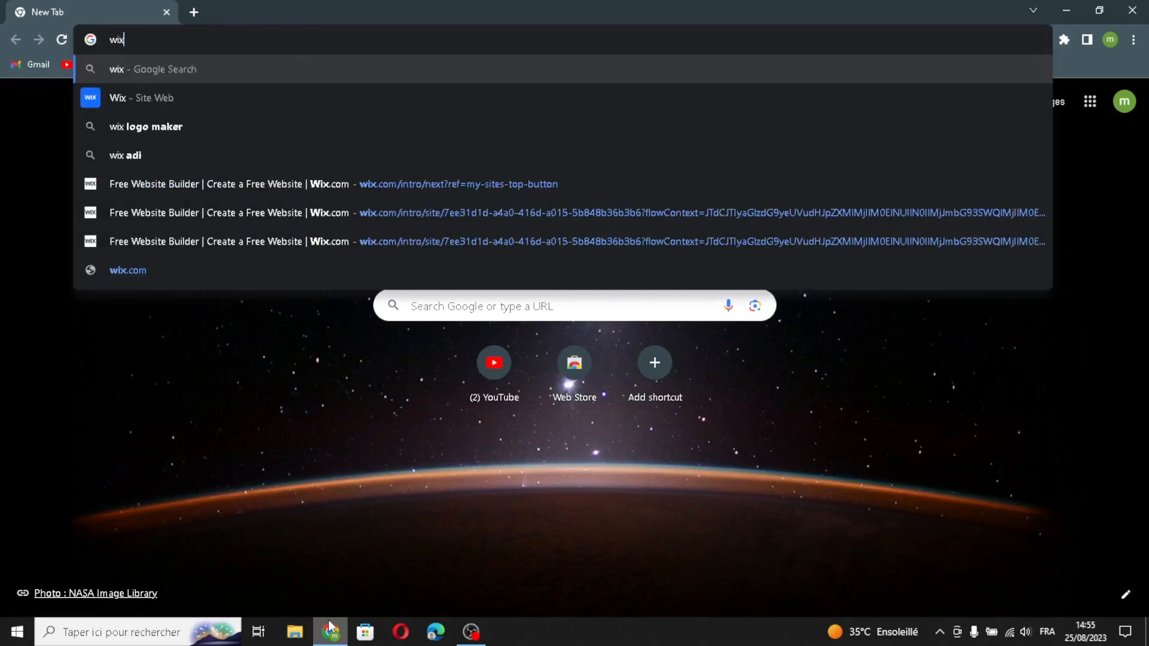
- Open the Wix website through a Google search for "wix" and start creating a new site
key("BackSpace")
type("x")
key("Return")
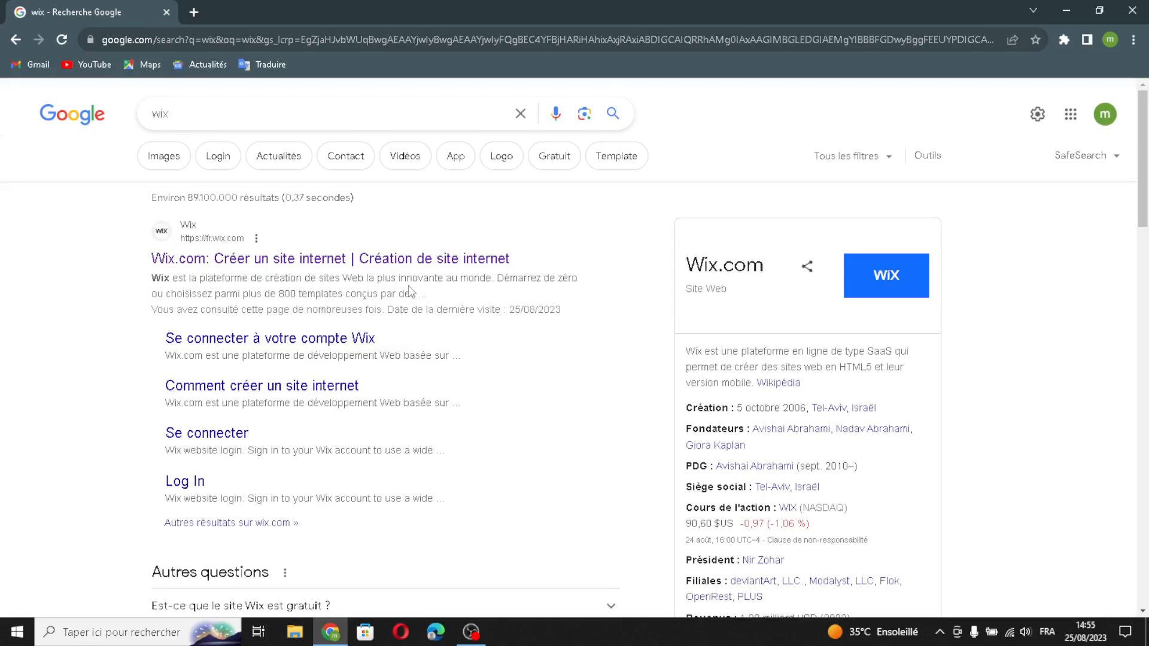
left_click(316, 262)
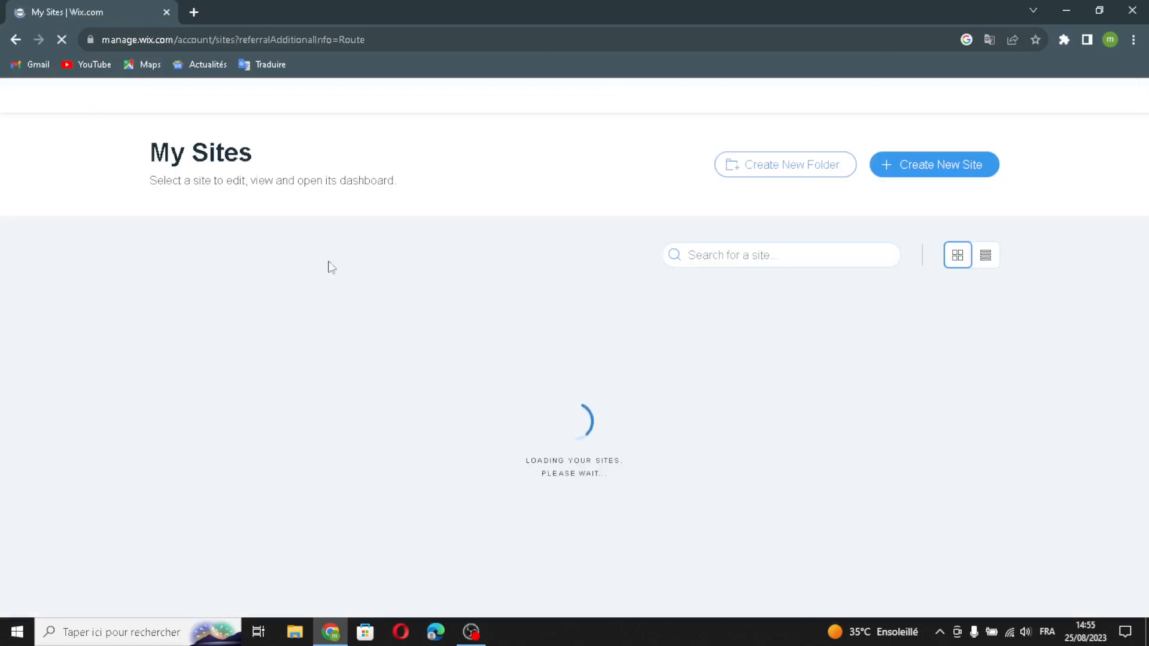
left_click(913, 181)
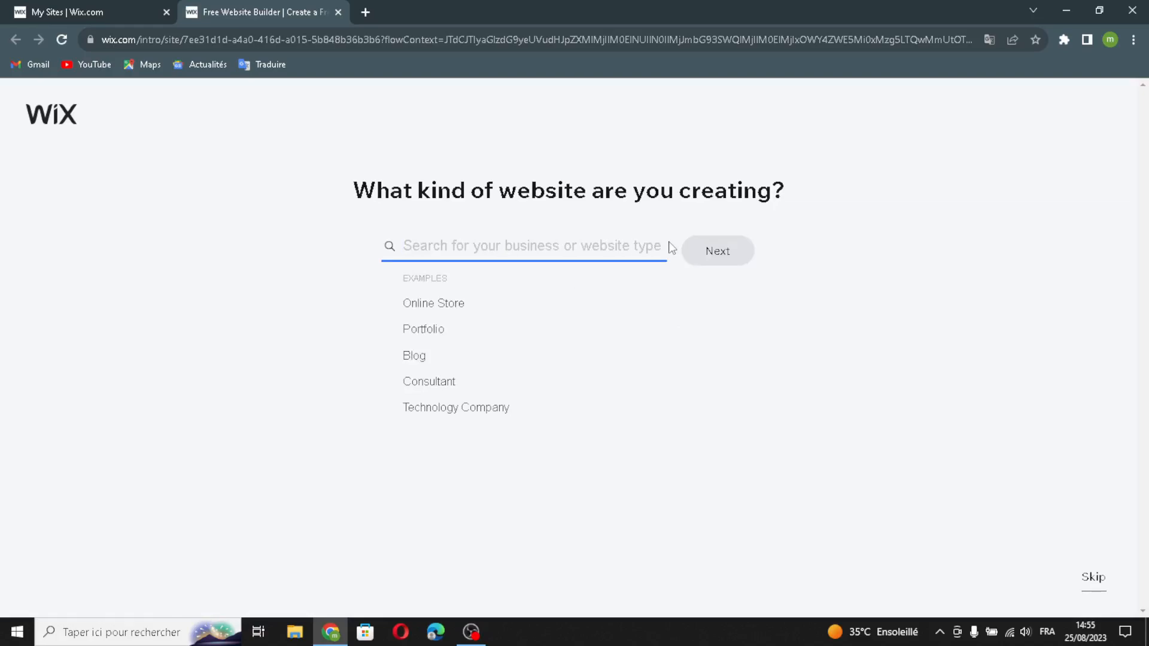
- Search the website types for "subscription boxes" and choose Subscription Box as the kind of website
type("subscriptio")
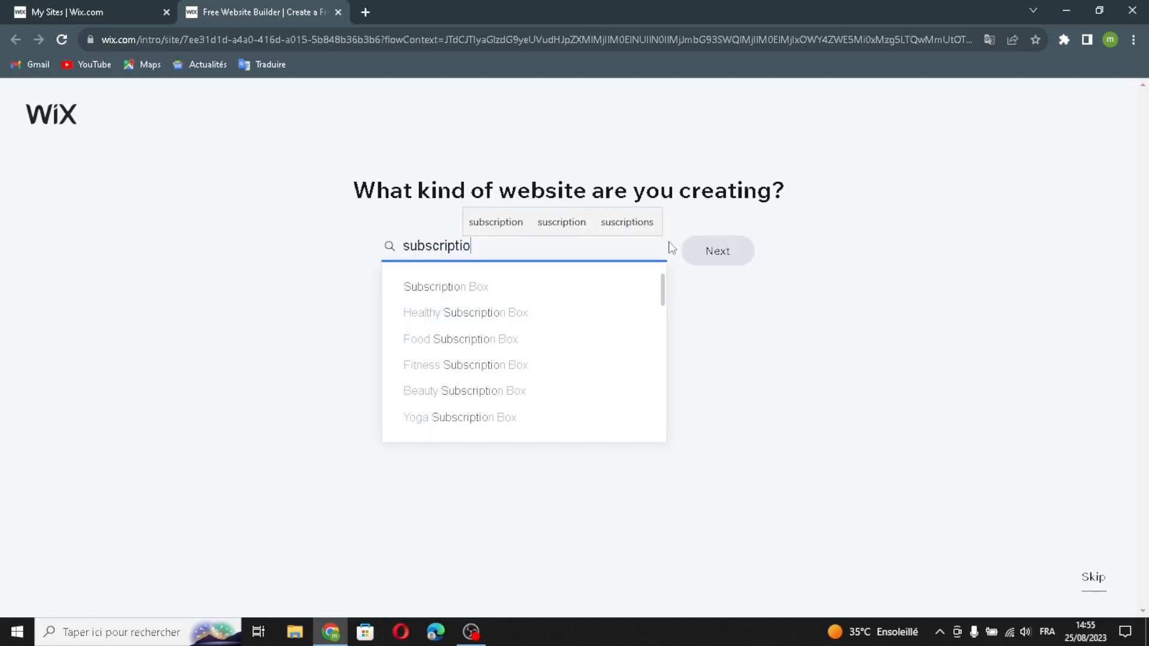
type("n boxes")
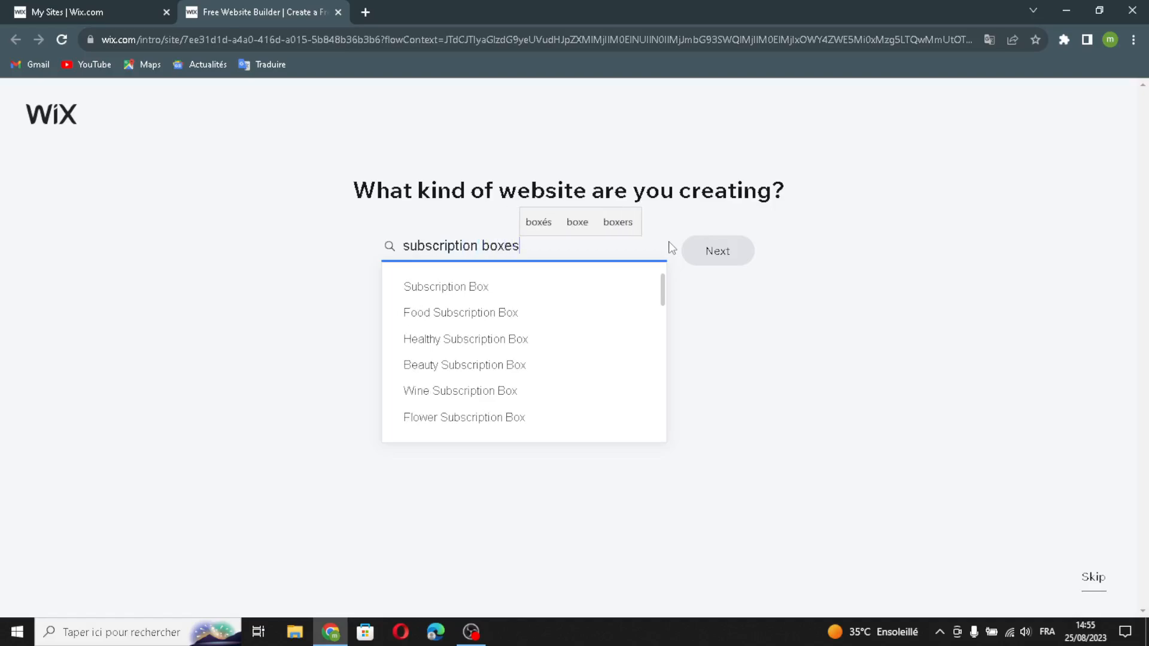
left_click(475, 289)
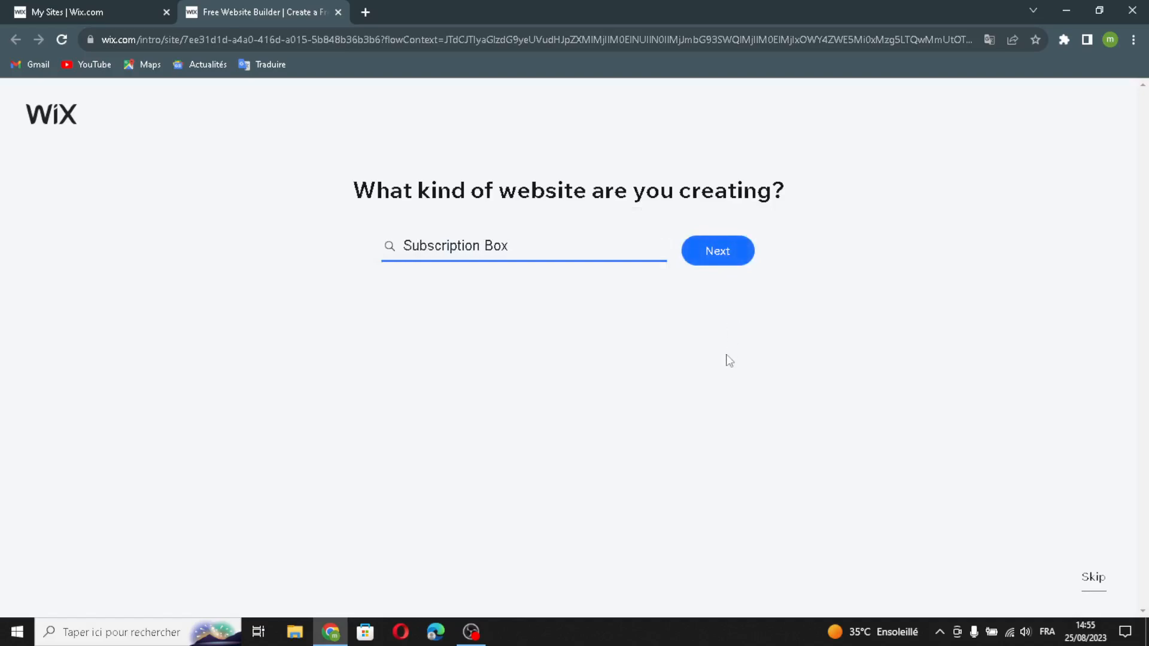
left_click(727, 256)
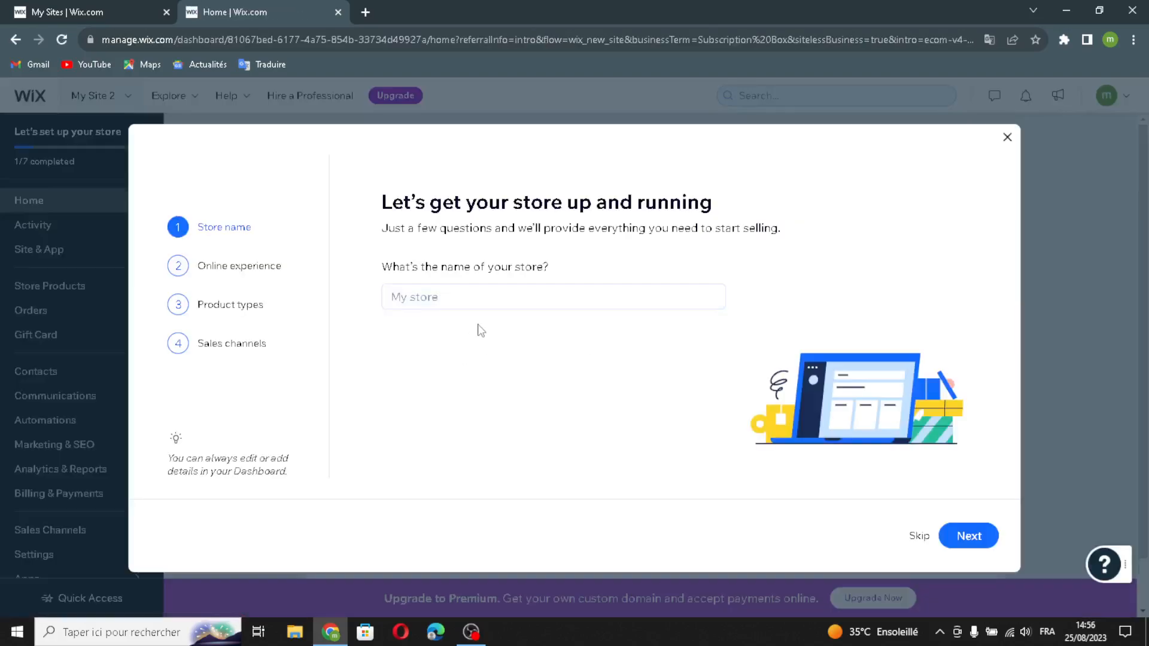
- Name the store SubBoxBiz and continue past the question about already having an online store
type("SubBoxBd")
left_click(968, 536)
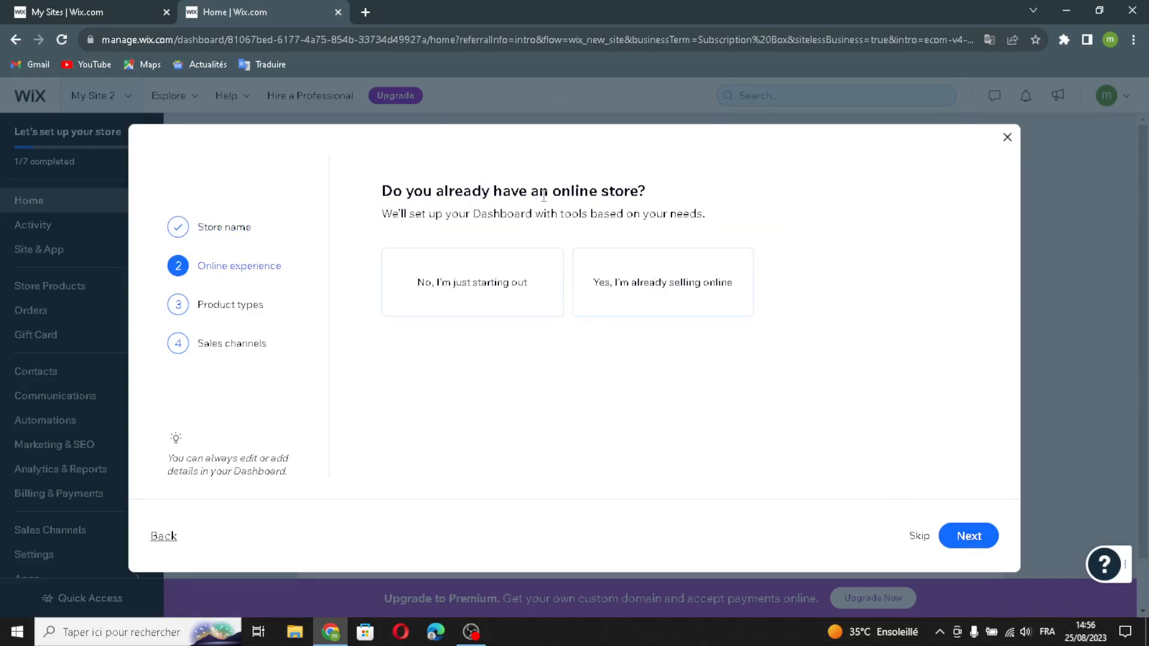
left_click(975, 543)
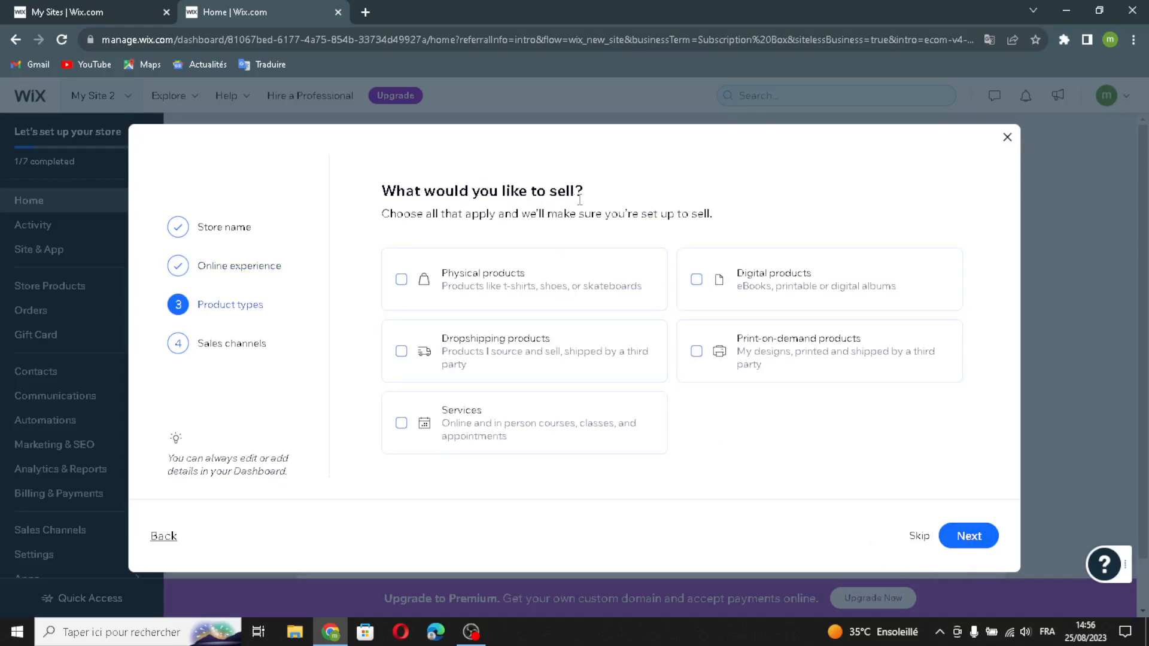
- Select physical, dropshipping, services, digital and print-on-demand as the product types to sell and continue
left_click(471, 290)
left_click(461, 339)
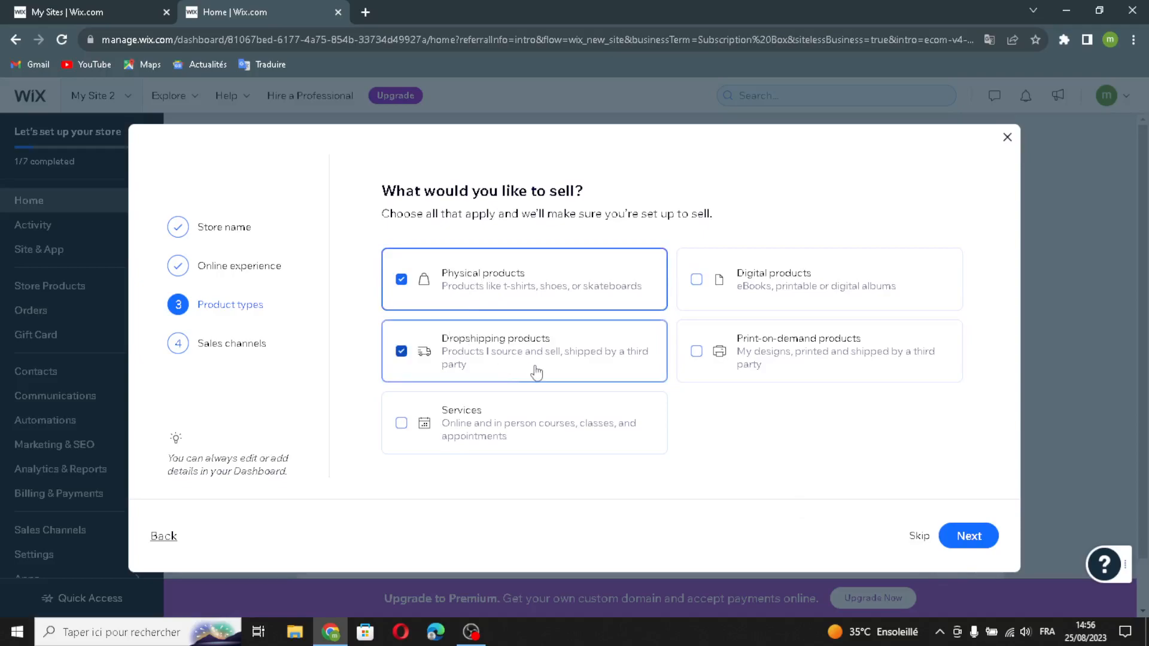
left_click(505, 429)
left_click(803, 267)
left_click(792, 351)
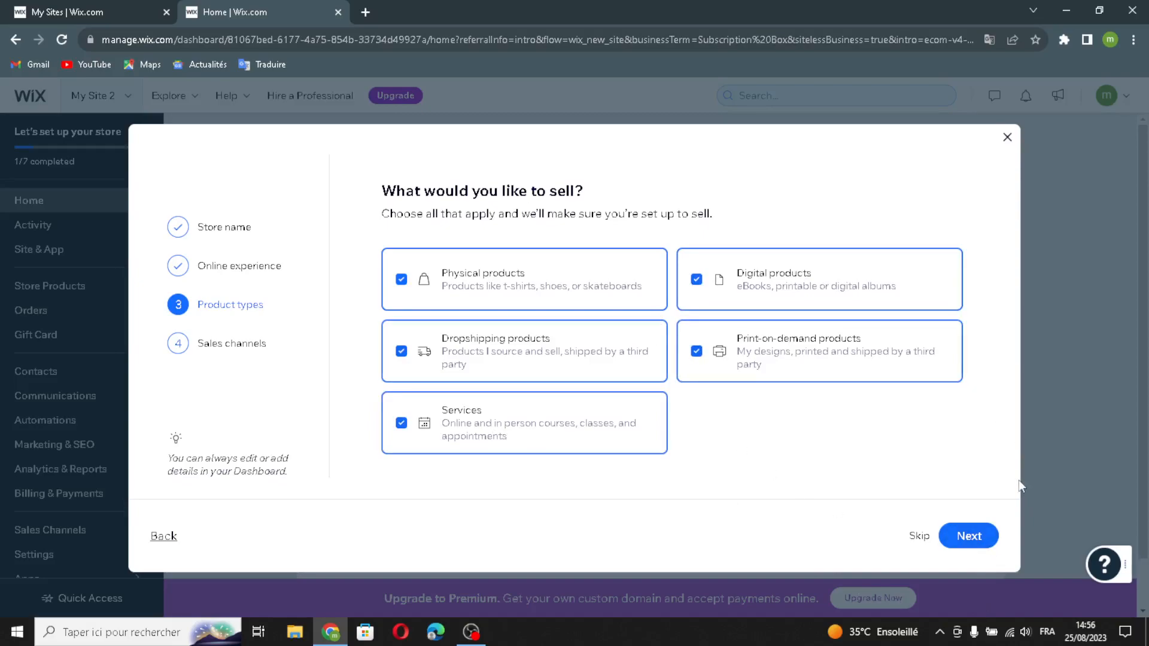
left_click(961, 526)
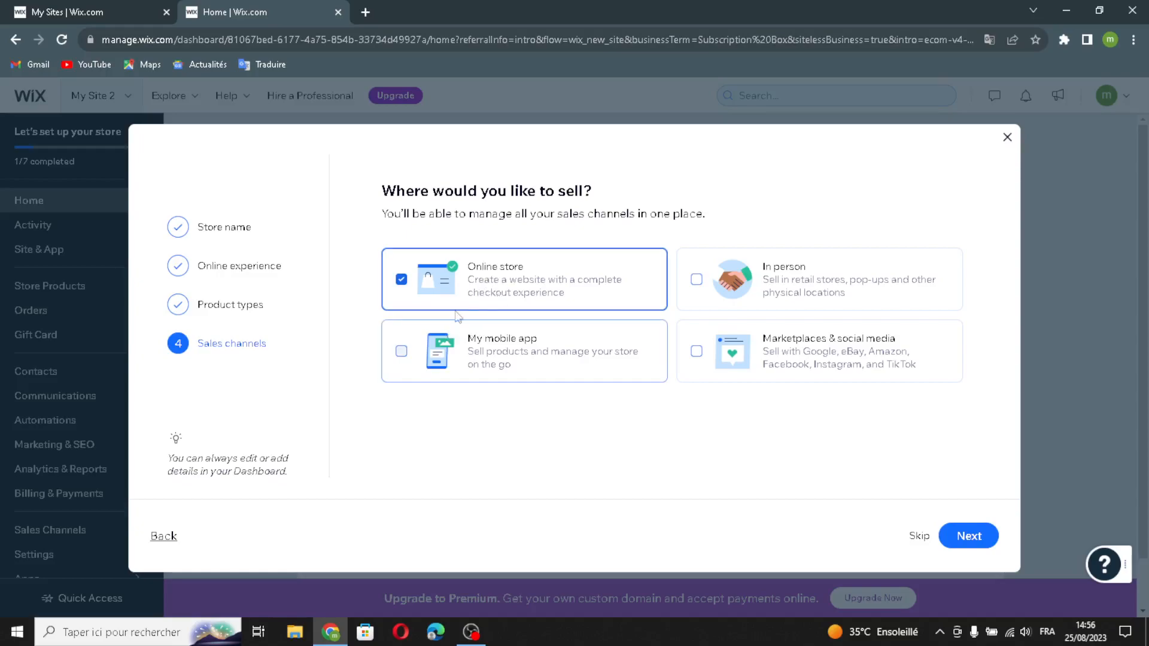
- Add My mobile app and Marketplaces & social media to the sales channels and finish the store setup questions
left_click(514, 365)
left_click(830, 371)
left_click(991, 537)
- Start designing the website by letting Wix create it, and accept the prefilled business info
left_click(544, 356)
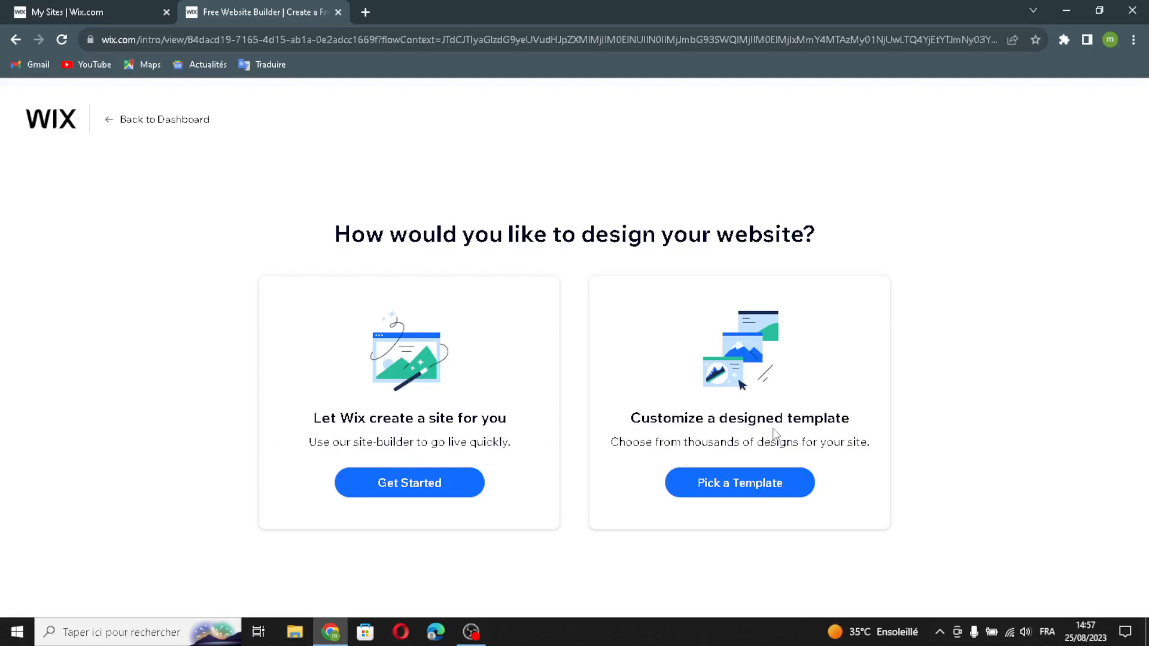
left_click(444, 479)
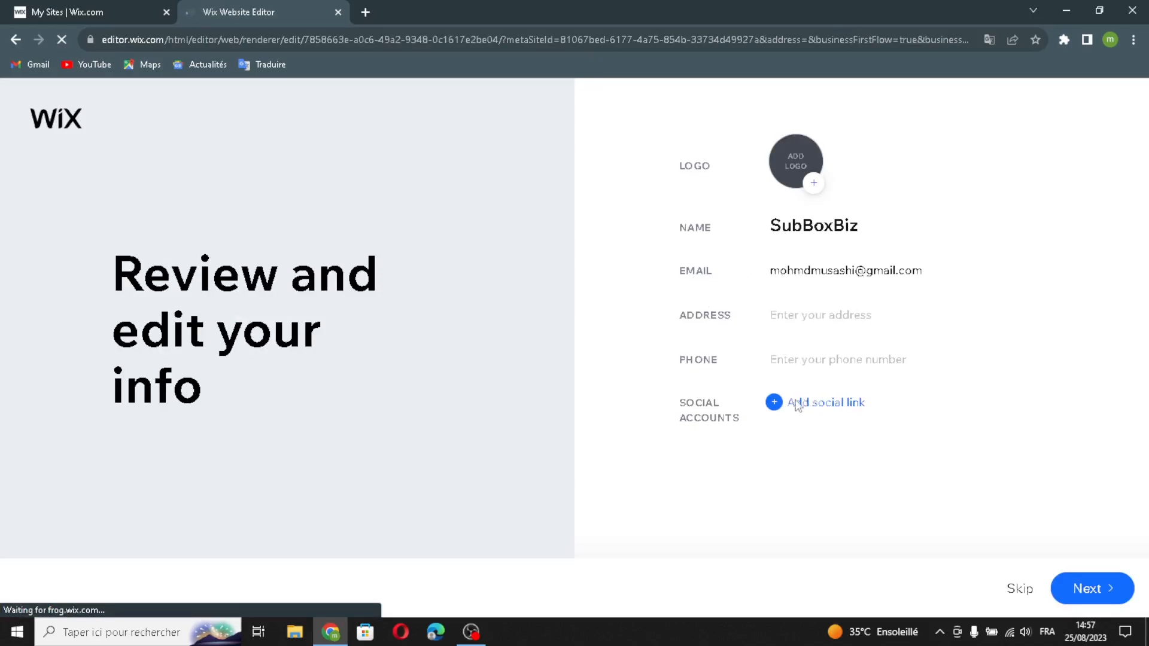
left_click(1088, 590)
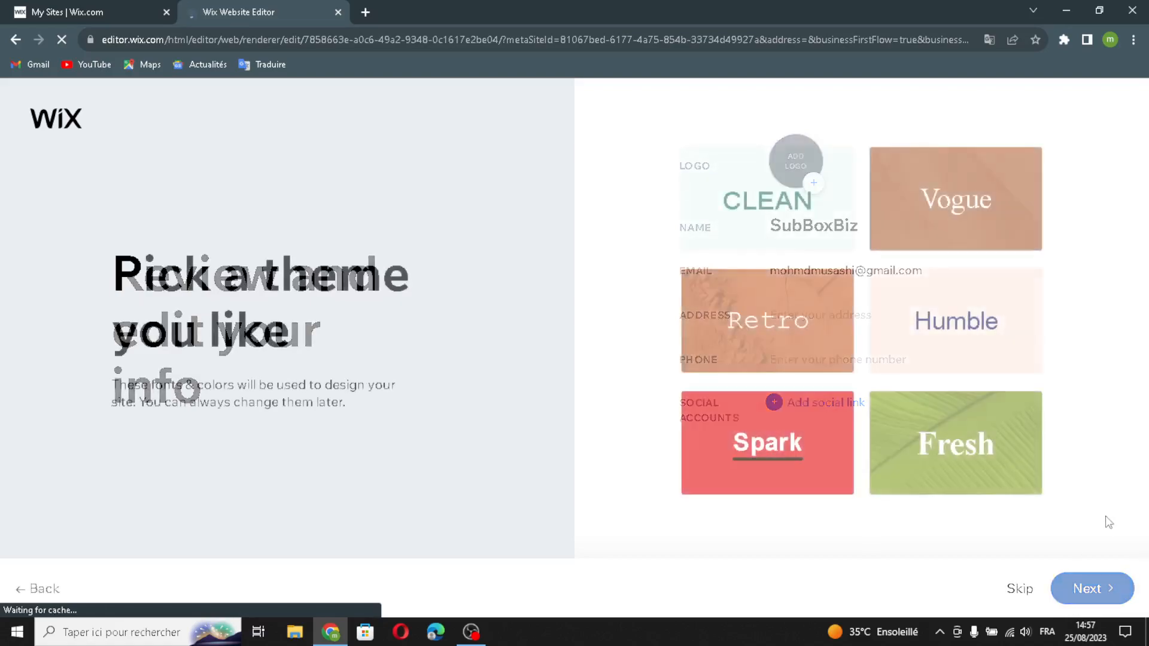
- Choose the Retro theme and the "Introducing SubBoxBiz" homepage design for the site
left_click(814, 335)
left_click(1108, 599)
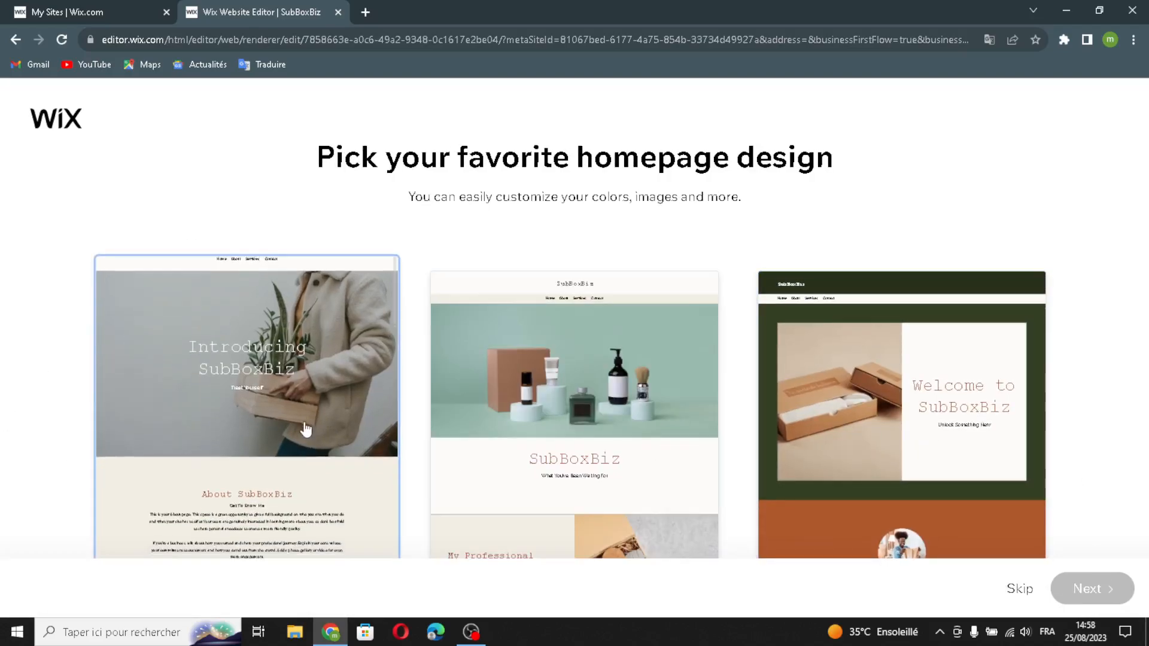
left_click(1078, 592)
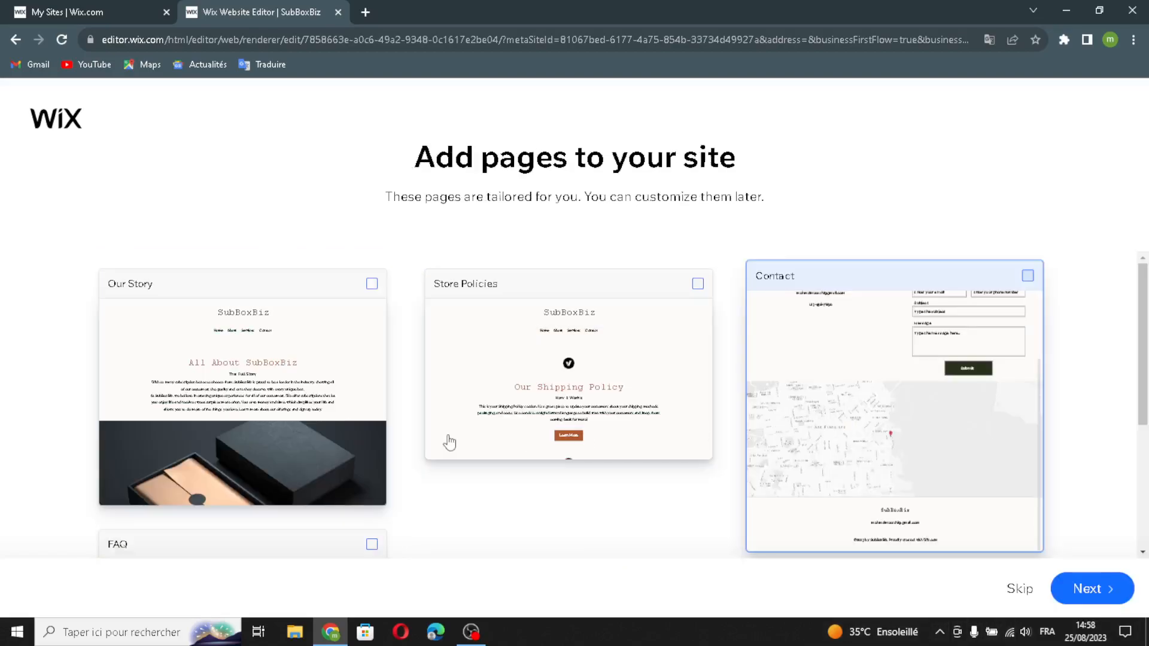
- Add the Our Story, FAQ, Store Policies and Contact pages to the site and open it in the editor
left_click(349, 326)
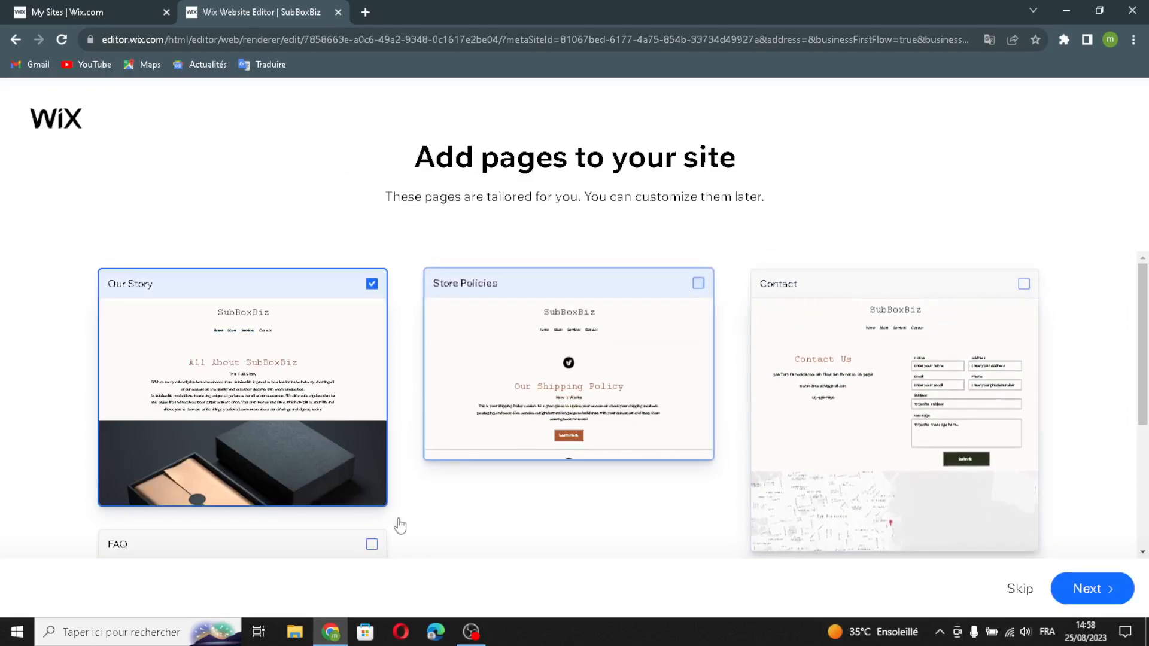
left_click(1097, 593)
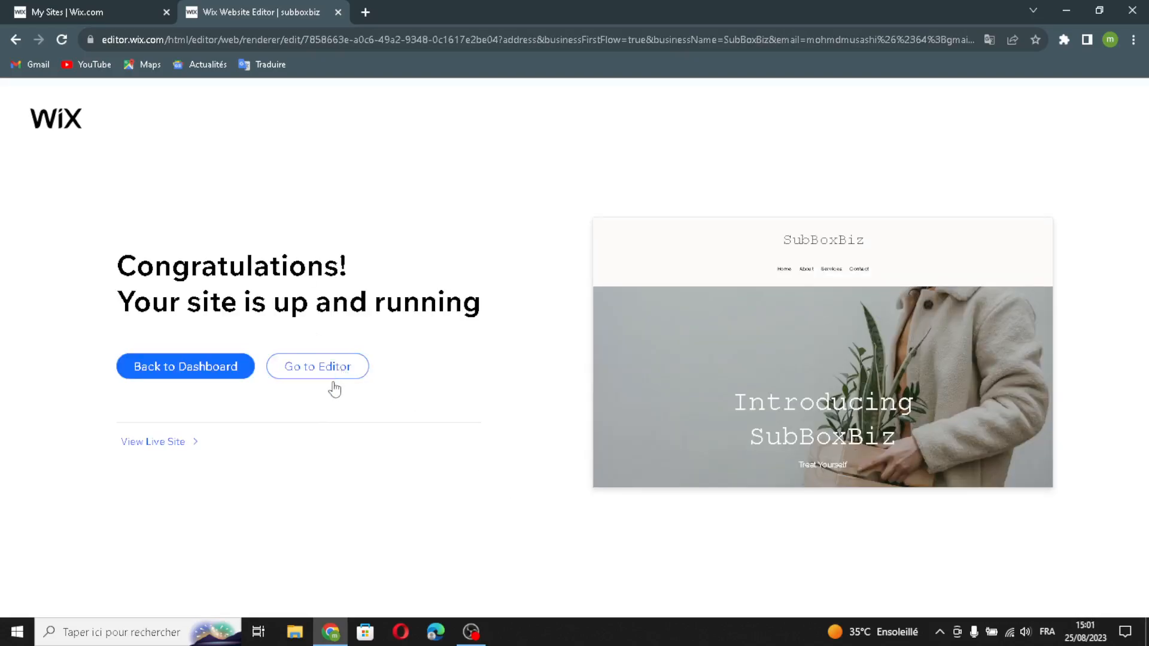
left_click(346, 366)
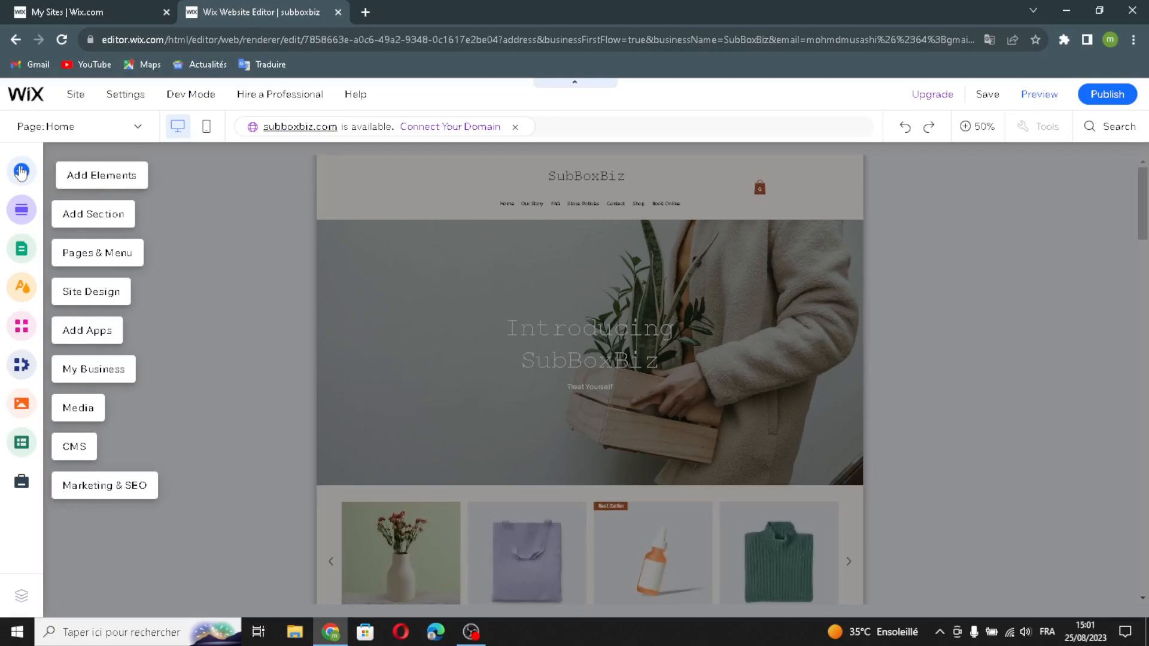
- Examine the text, image and button elements that can be added, including paragraph styles, document buttons and pay buttons
left_click(21, 172)
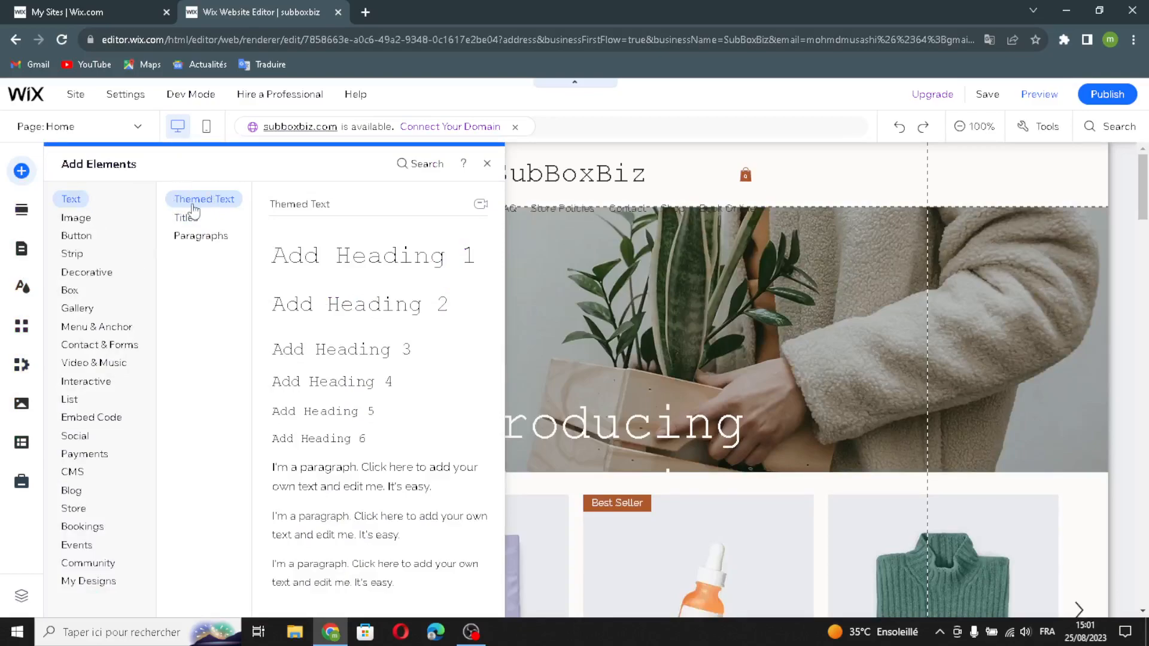
left_click(182, 236)
left_click(193, 222)
left_click(198, 235)
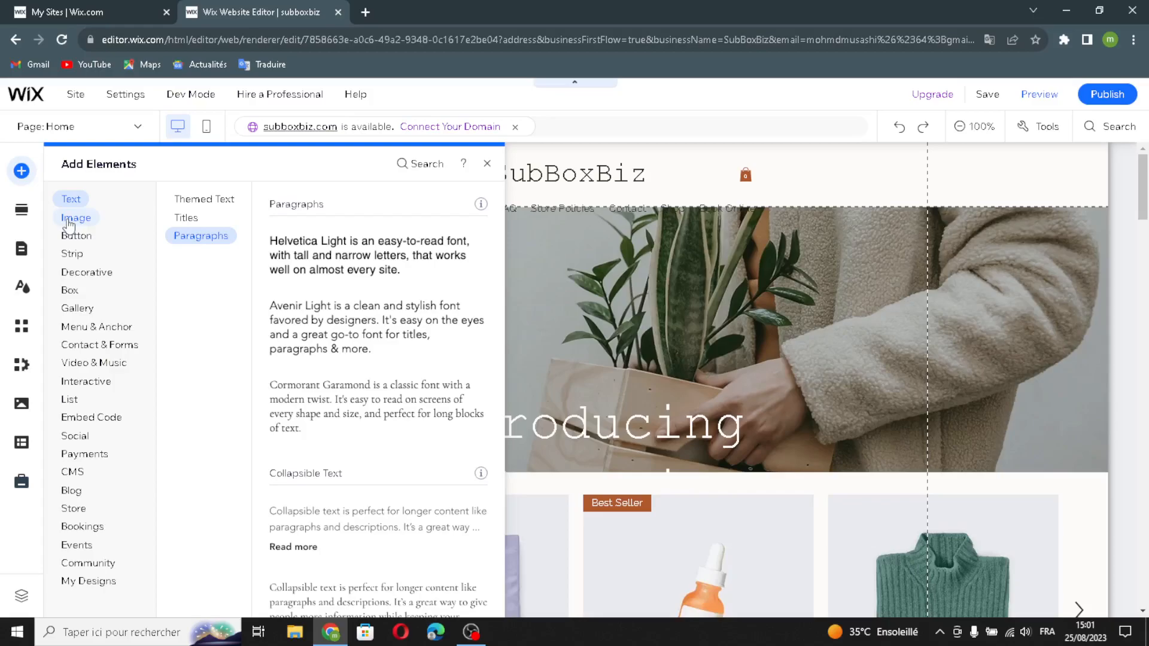
left_click(120, 224)
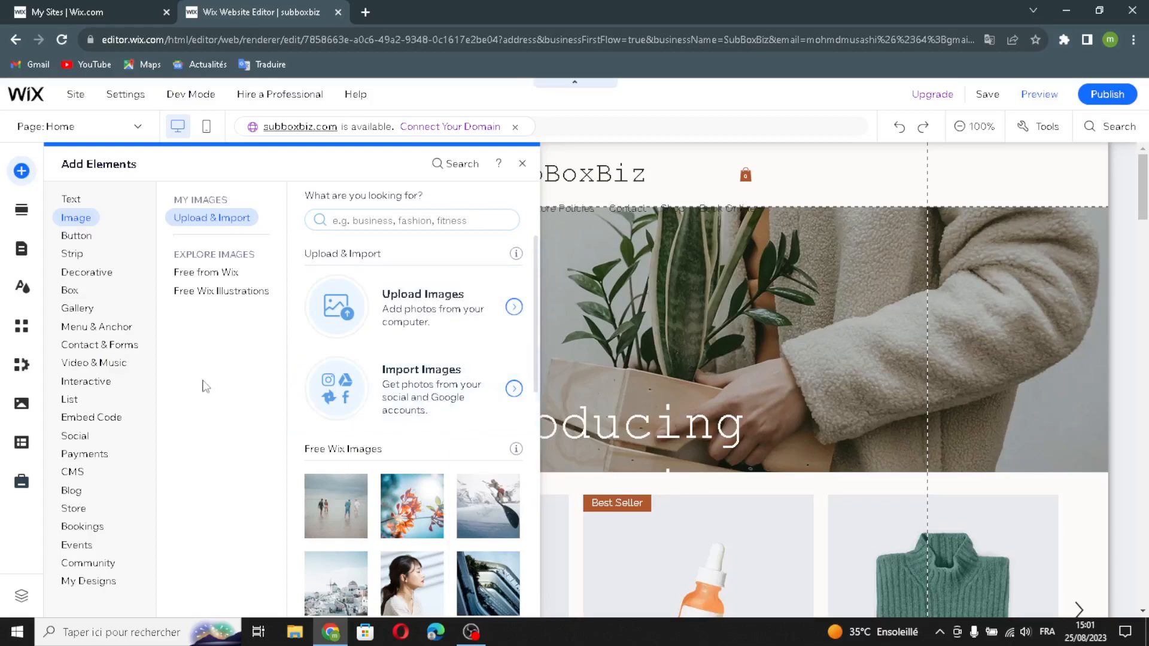
left_click(77, 238)
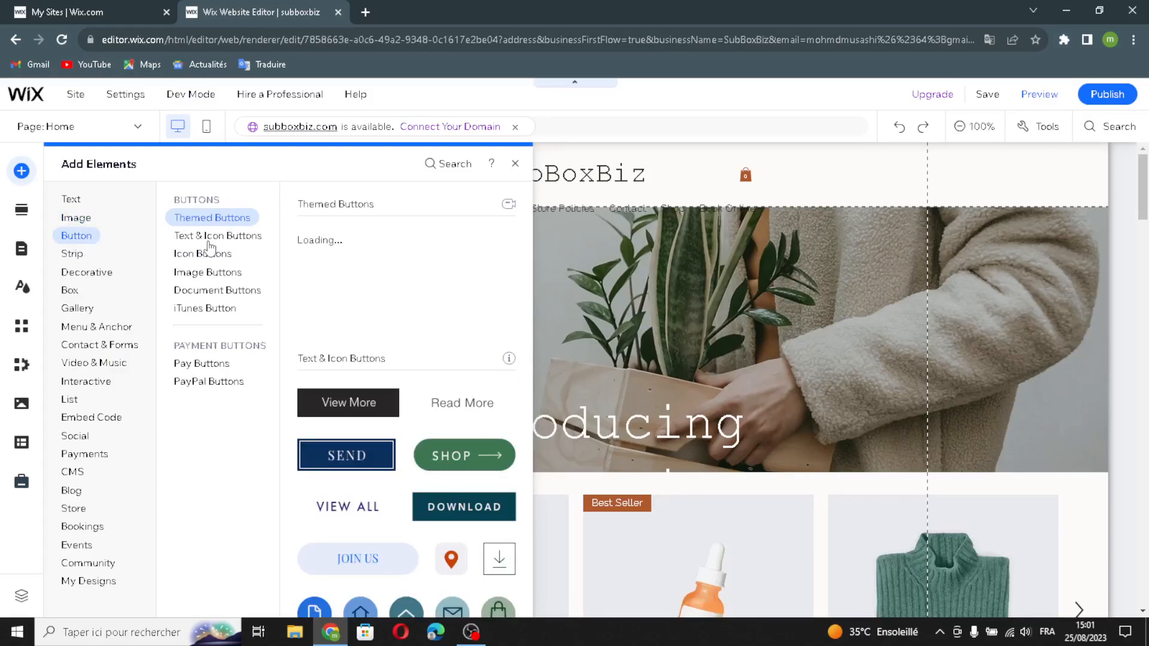
left_click(198, 272)
left_click(212, 291)
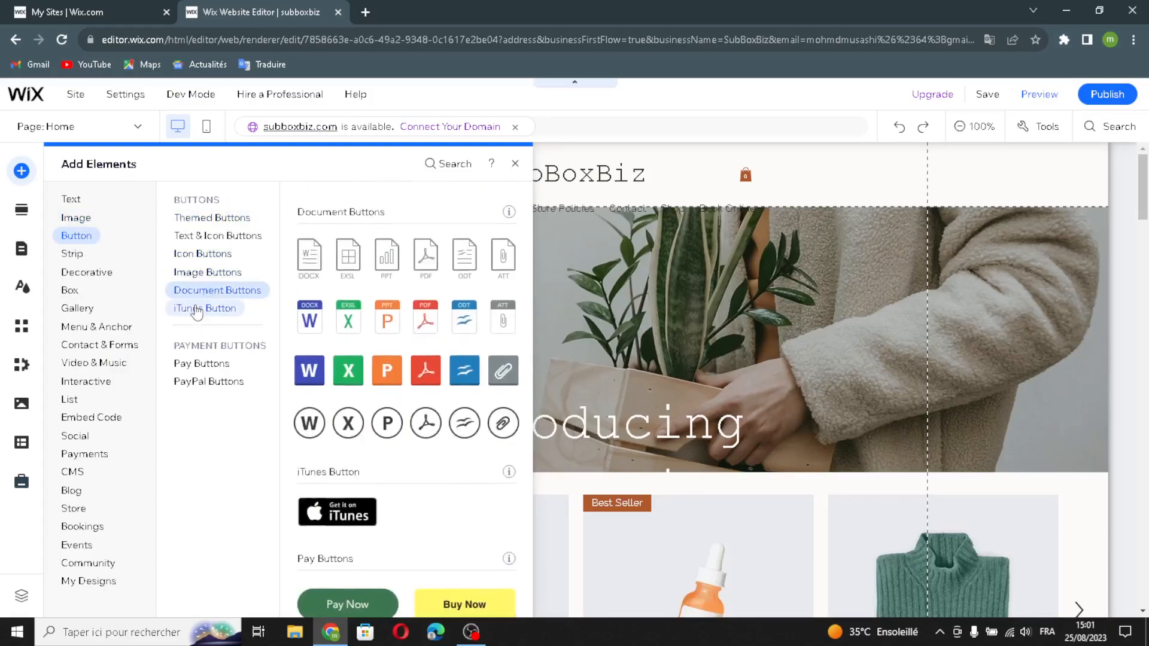
left_click(193, 308)
left_click(182, 365)
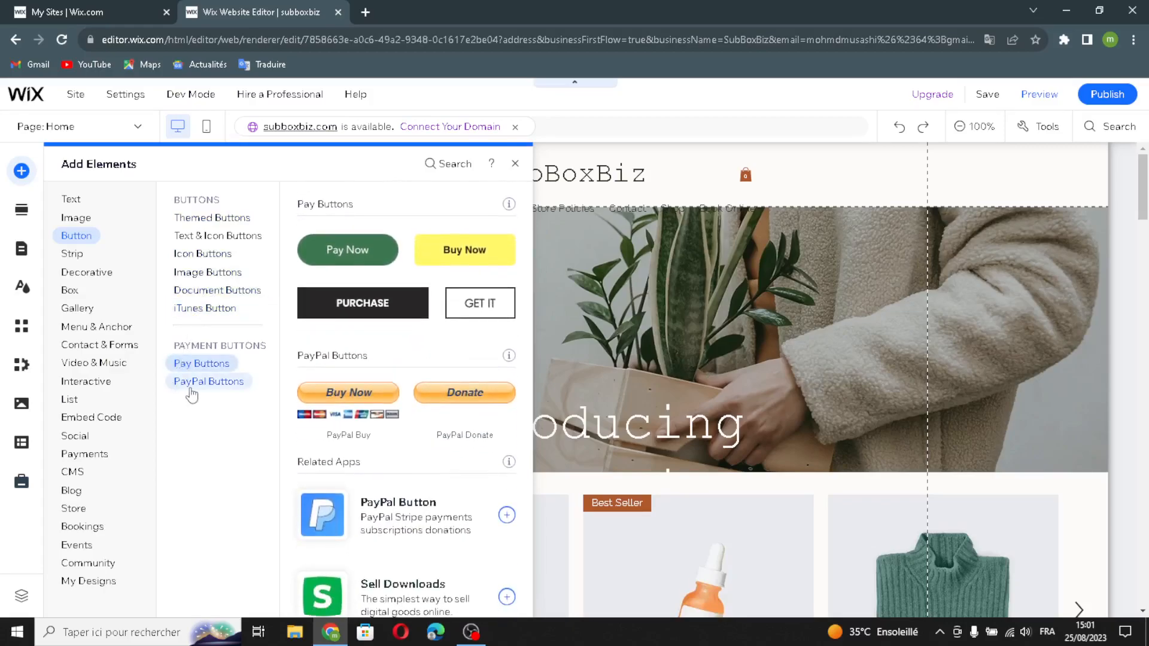
- Look through the strip designs that can be added, from Classic and Featured to Testimonials and Team
left_click(72, 255)
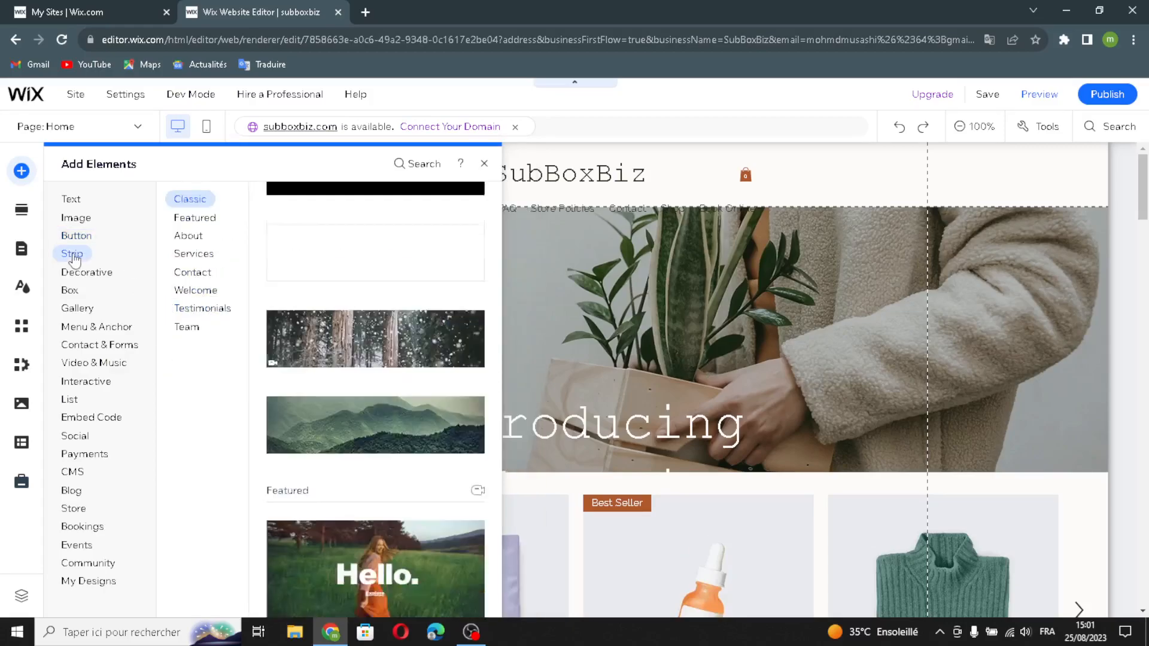
left_click(210, 219)
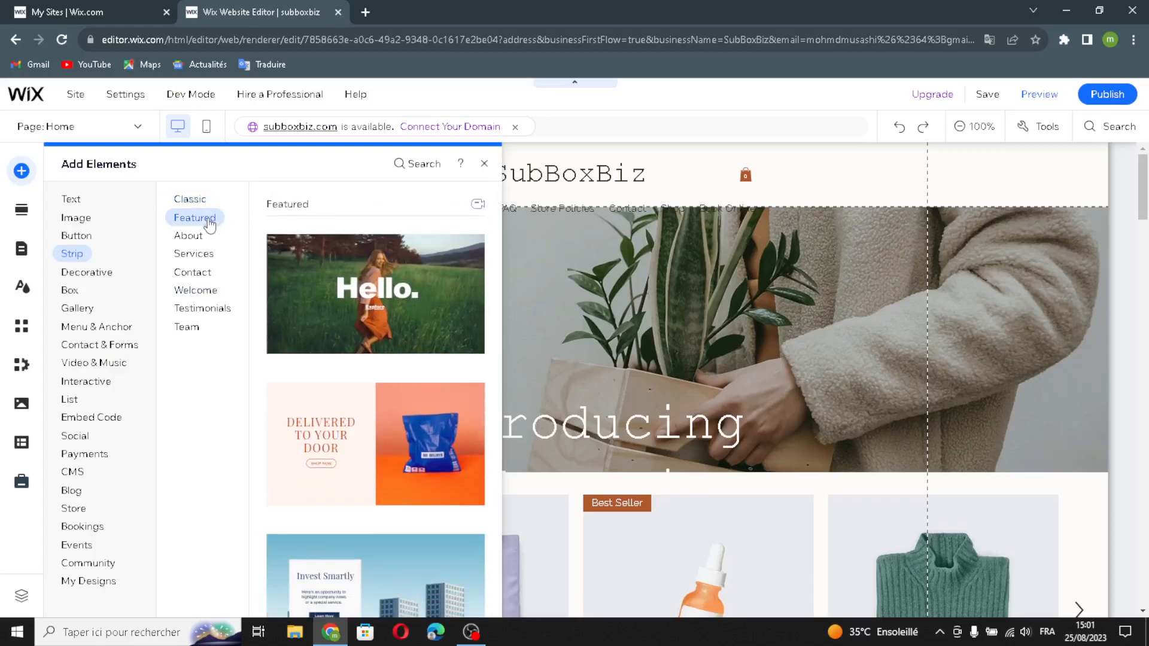
left_click(206, 204)
left_click(201, 237)
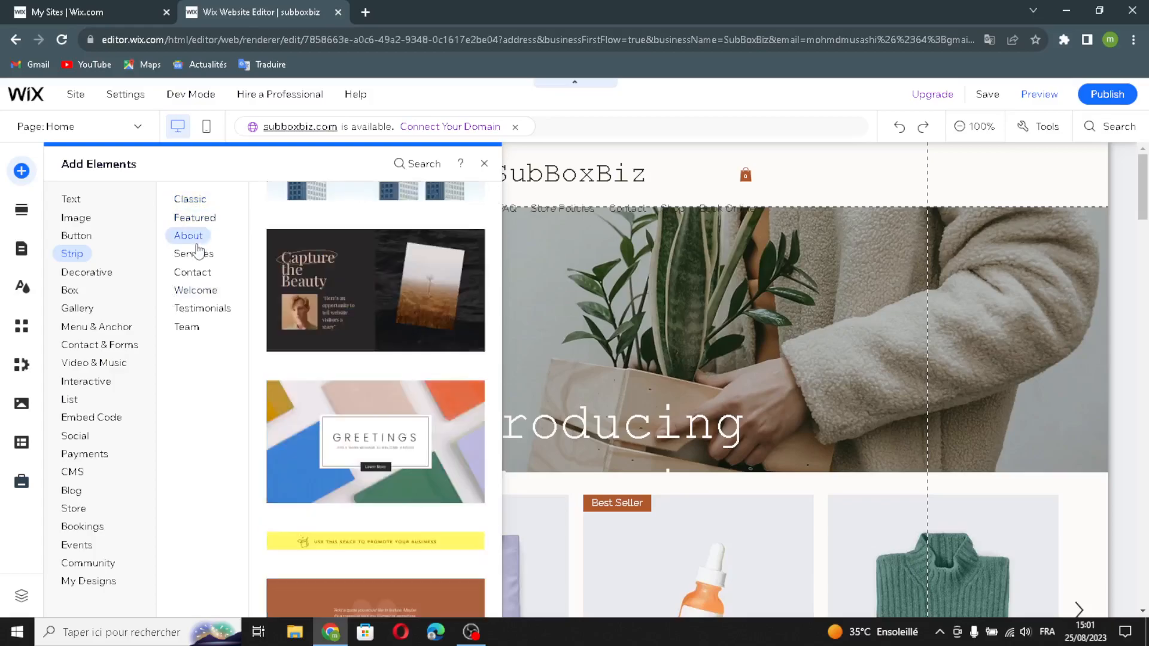
left_click(193, 253)
left_click(177, 274)
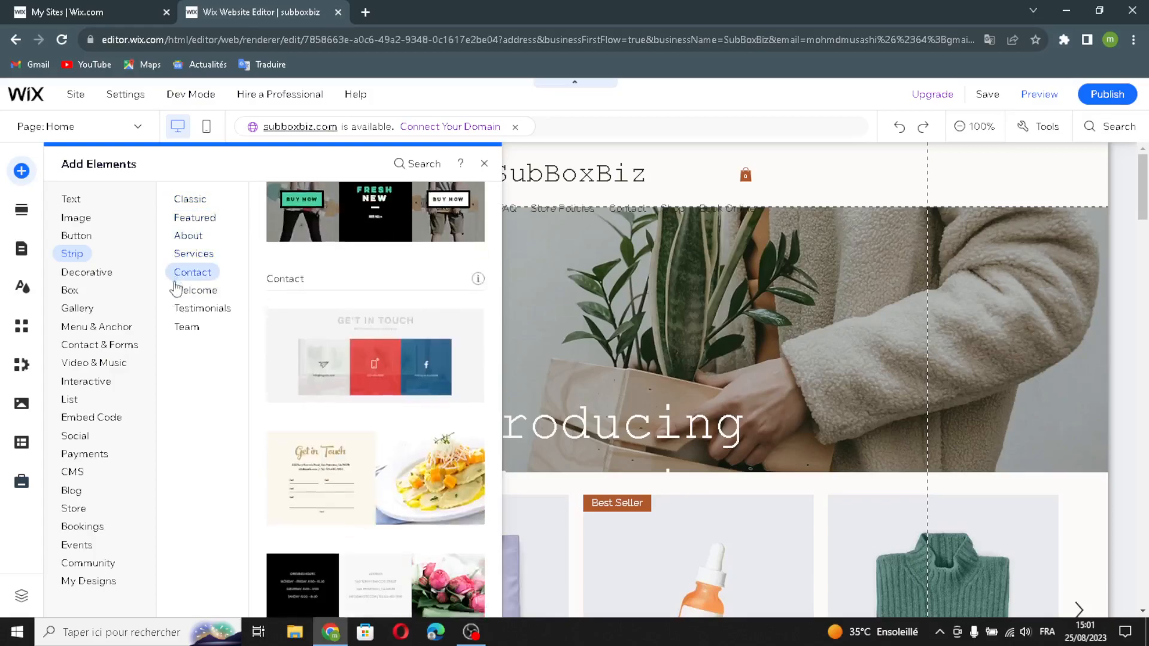
left_click(190, 291)
left_click(200, 308)
left_click(176, 334)
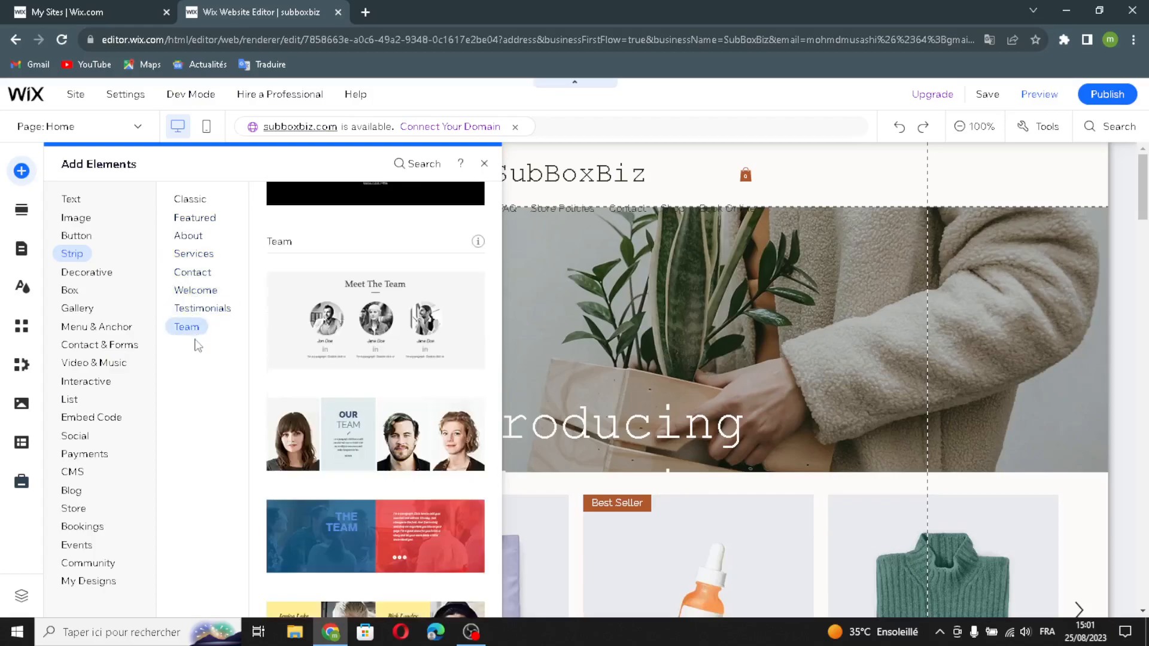
left_click(190, 198)
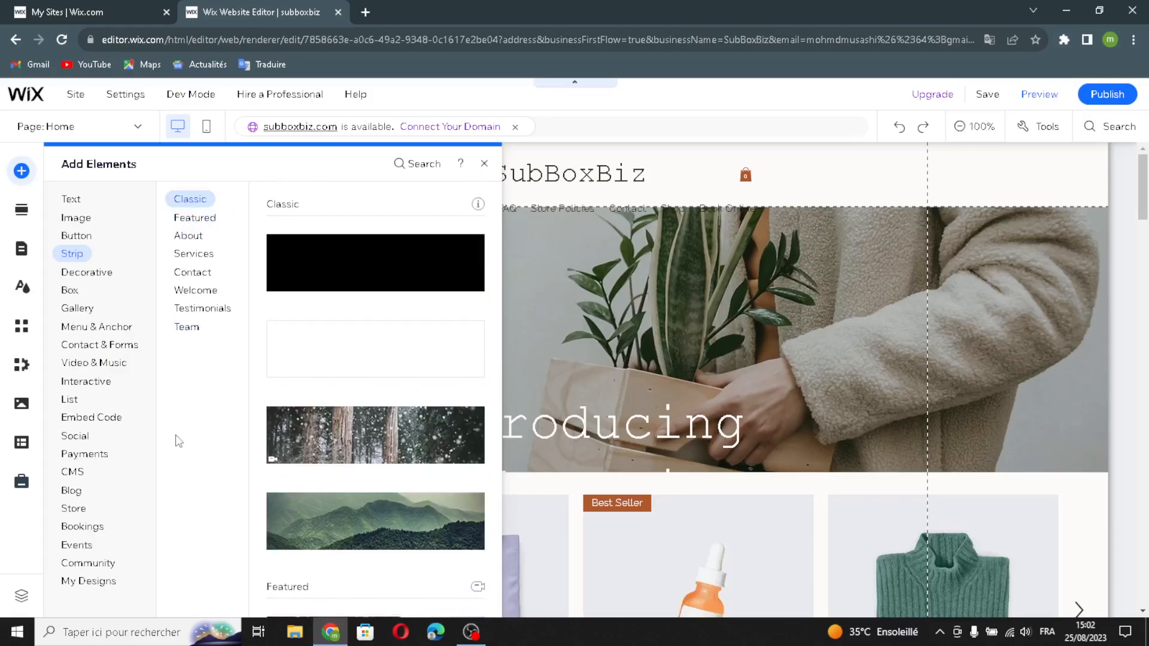
left_click(186, 218)
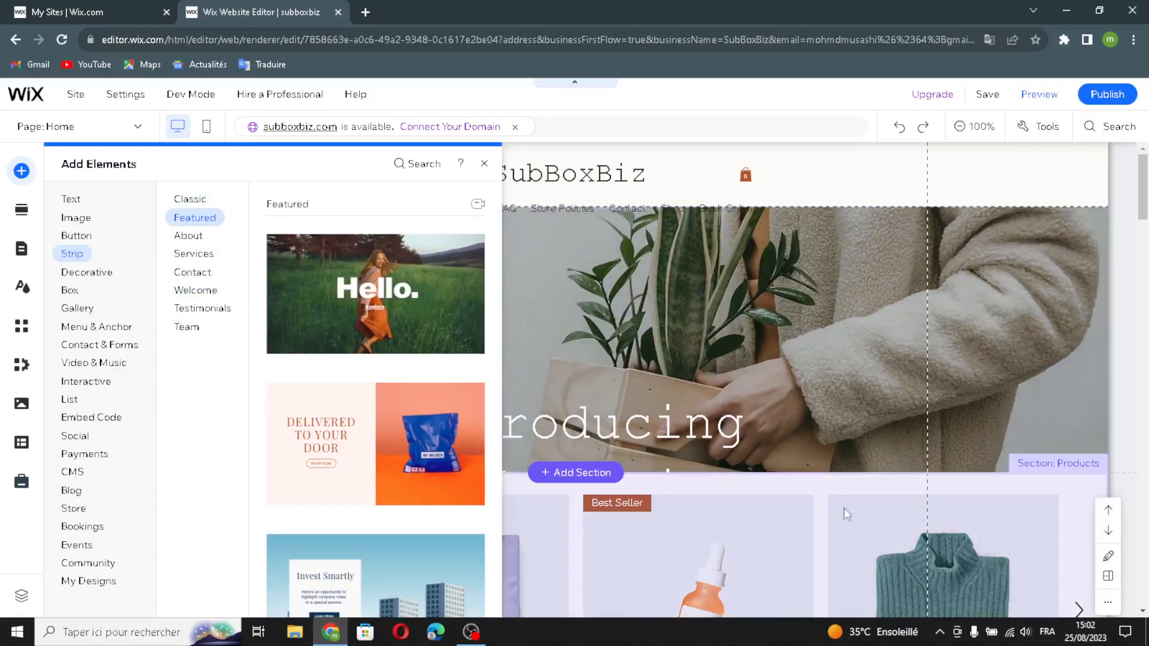
- Look through the decorative elements that can be added, from line shapes and vector art to video boxes, video masks and transparent videos
left_click(103, 279)
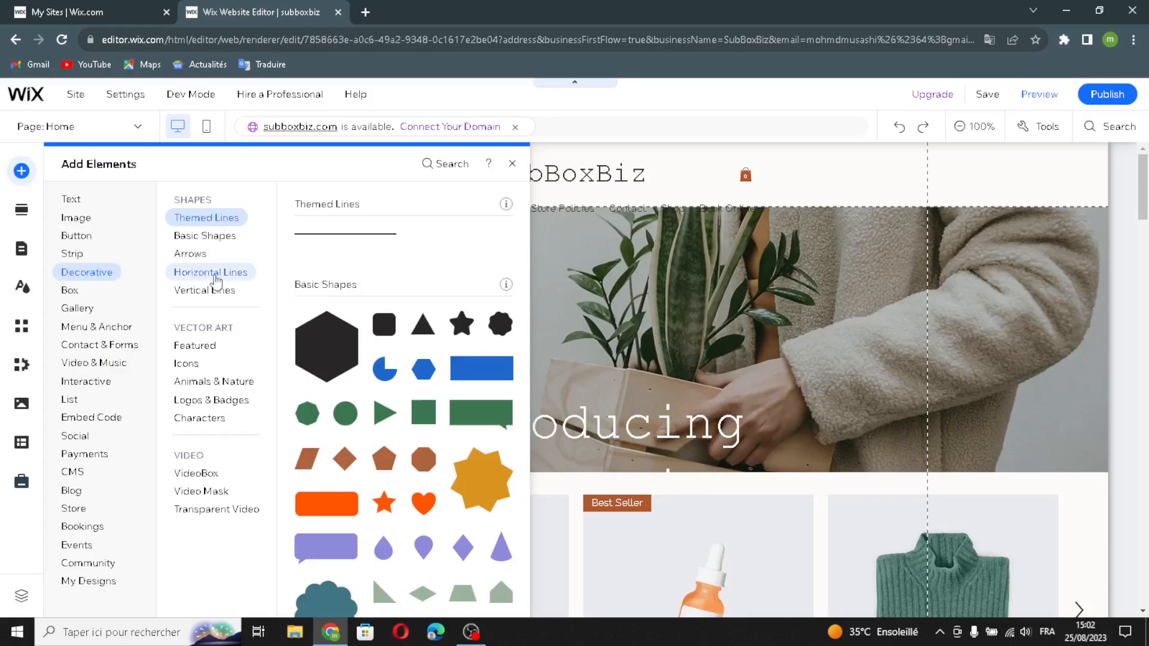
left_click(217, 275)
left_click(219, 290)
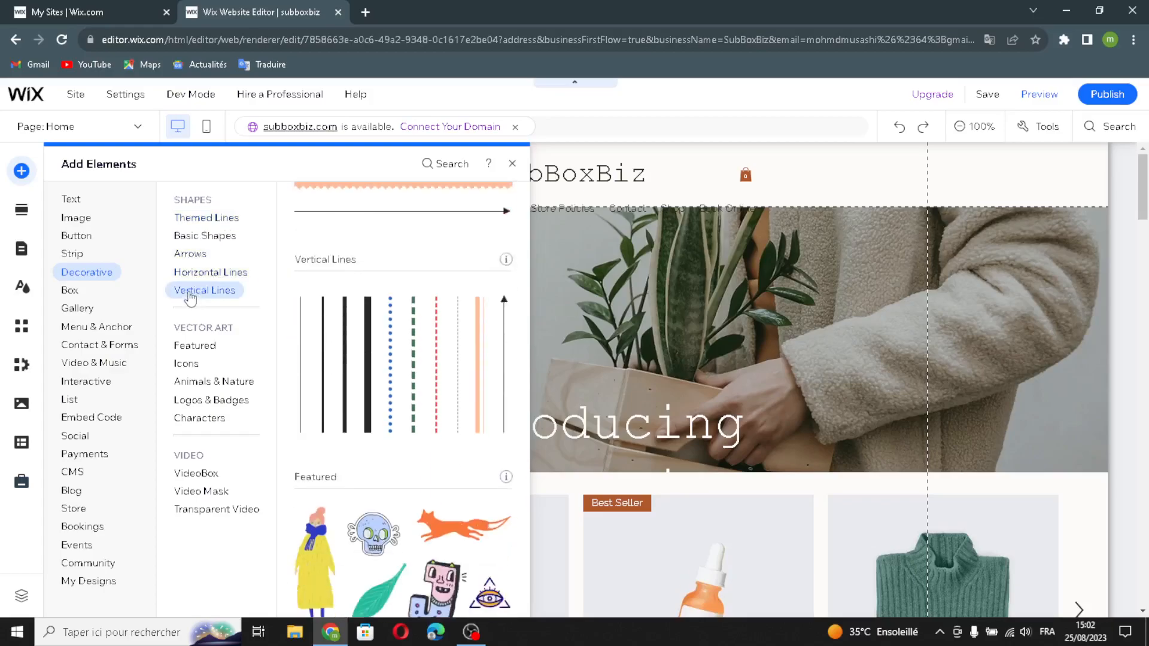
left_click(206, 346)
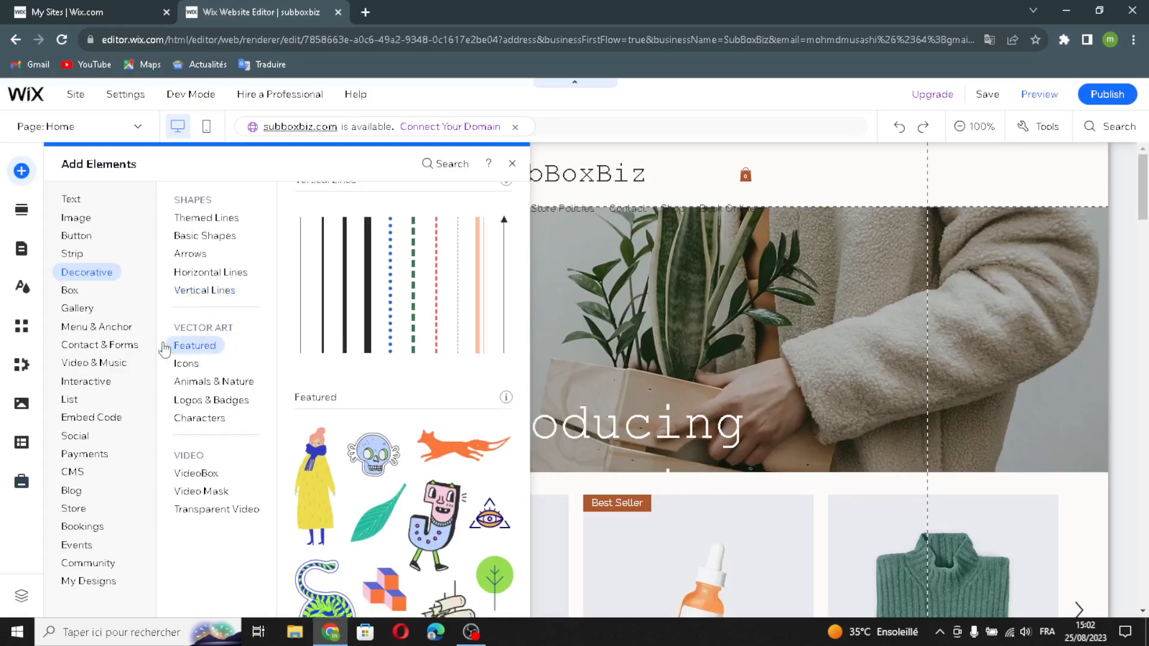
left_click(190, 365)
left_click(239, 383)
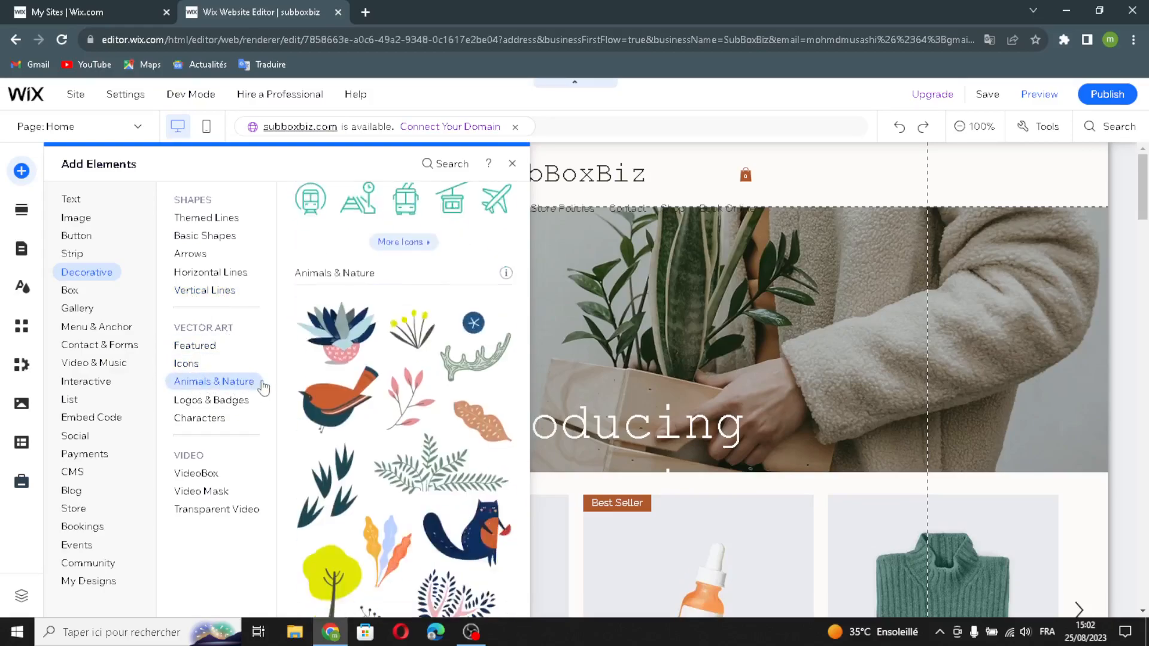
left_click(222, 407)
left_click(198, 418)
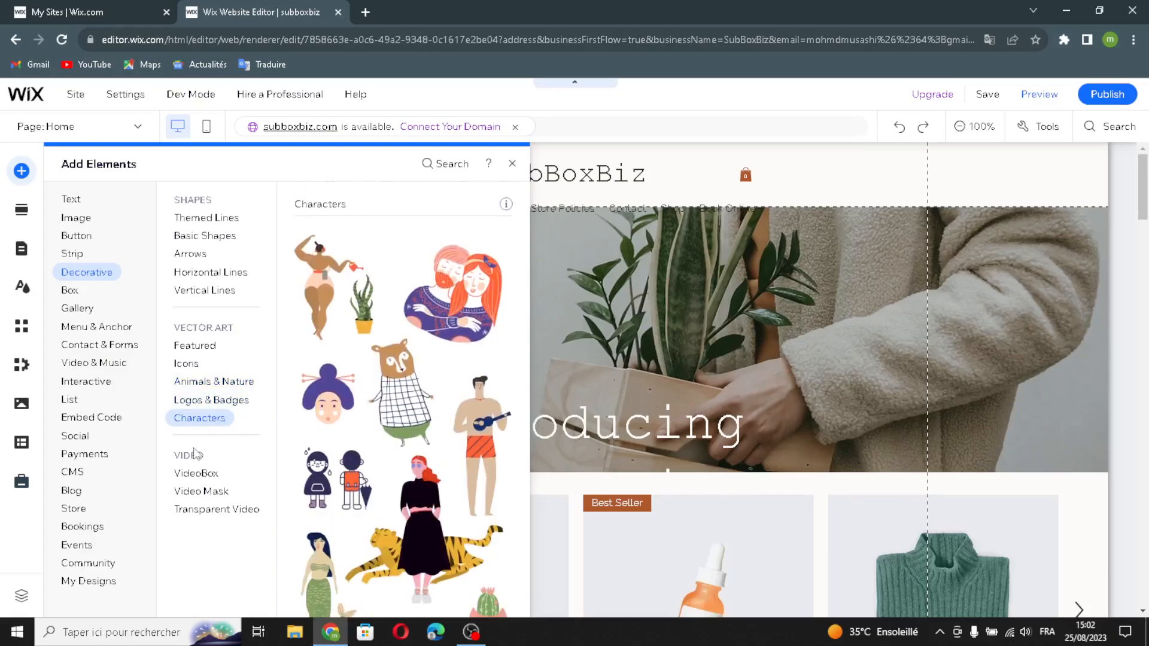
left_click(192, 474)
left_click(190, 493)
left_click(188, 509)
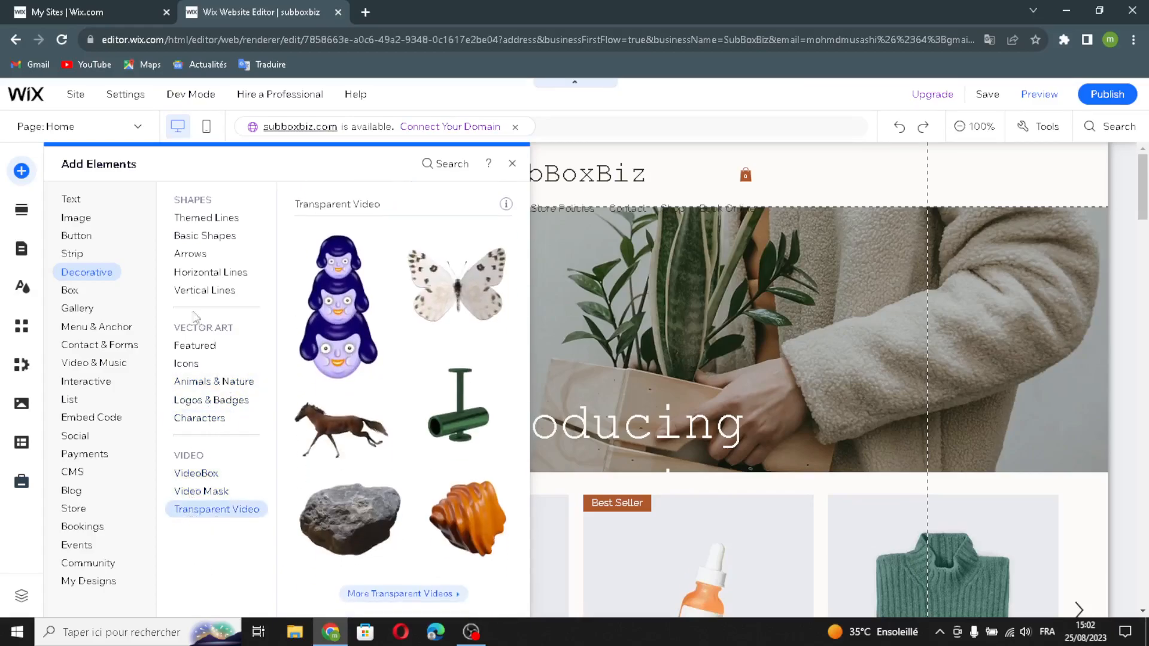
- Look through the box elements that can be added, including hover boxes and tabs
left_click(69, 294)
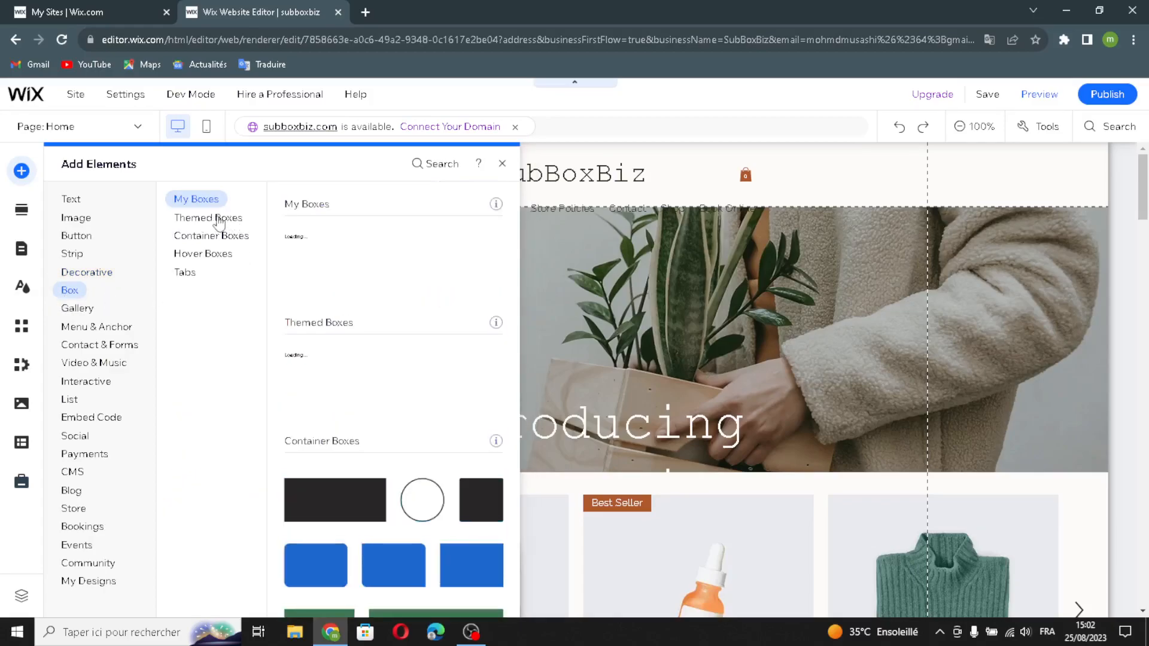
left_click(206, 255)
left_click(182, 271)
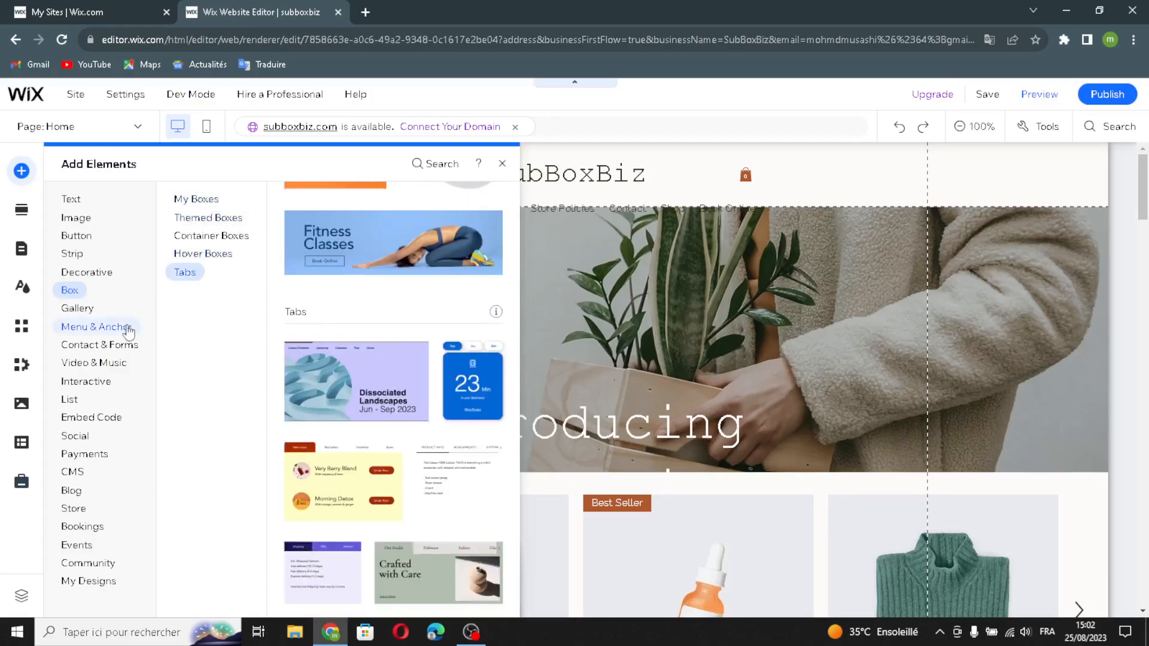
- Look through the gallery designs that can be added, including Pro Galleries, Slider Galleries and More Galleries
left_click(85, 321)
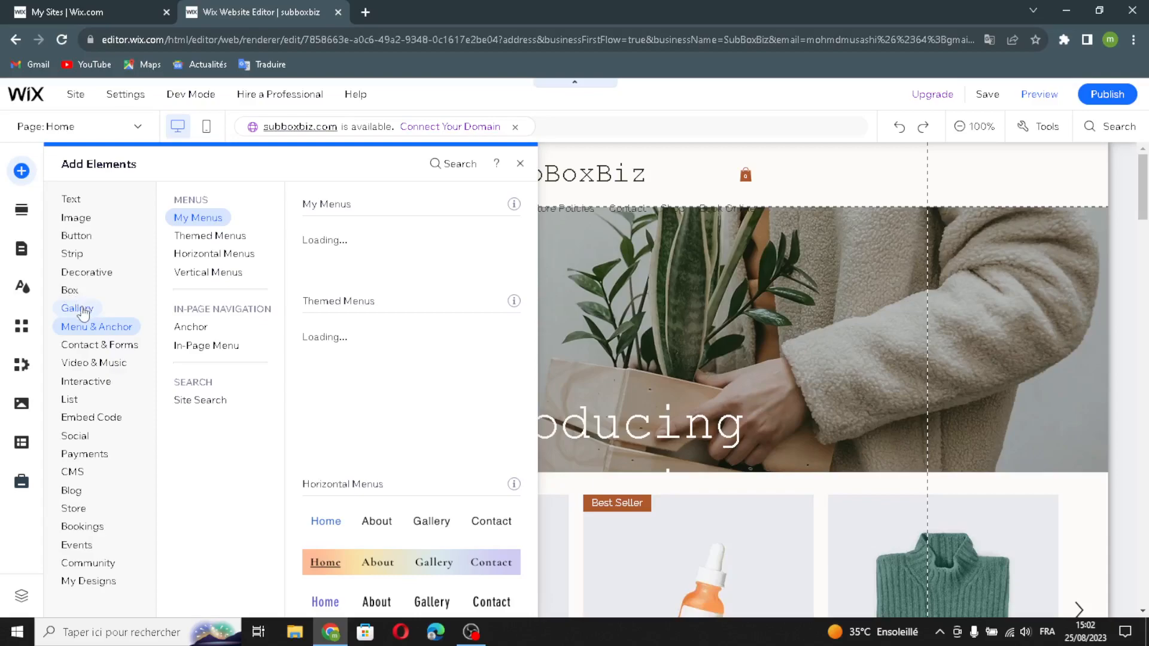
left_click(83, 310)
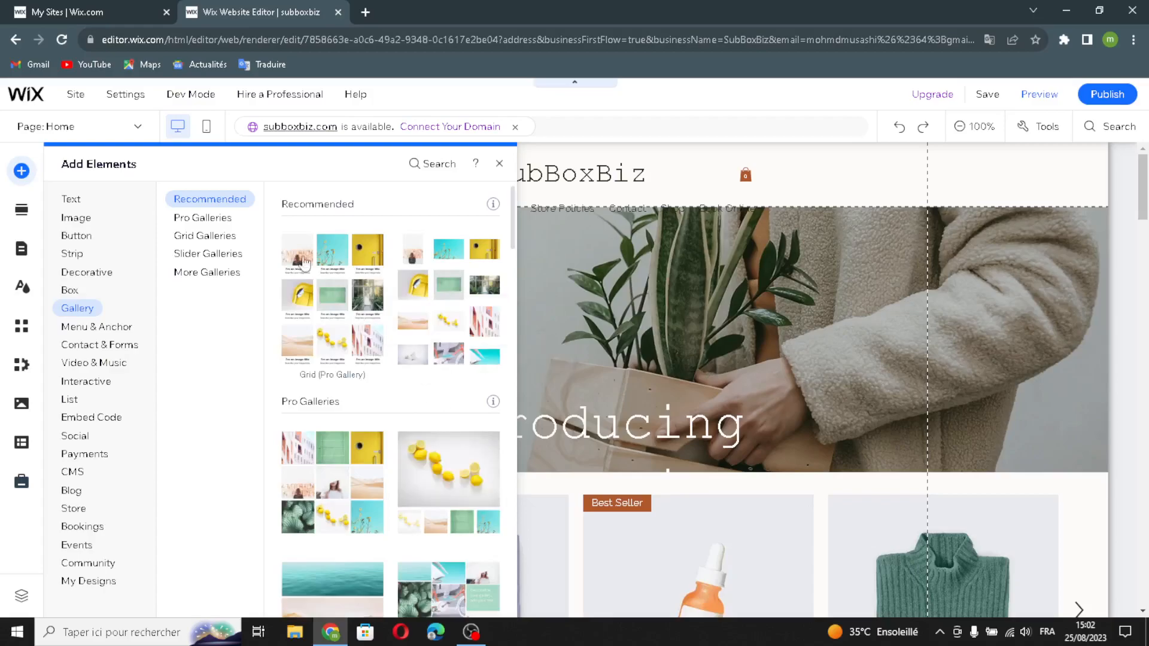
left_click(222, 219)
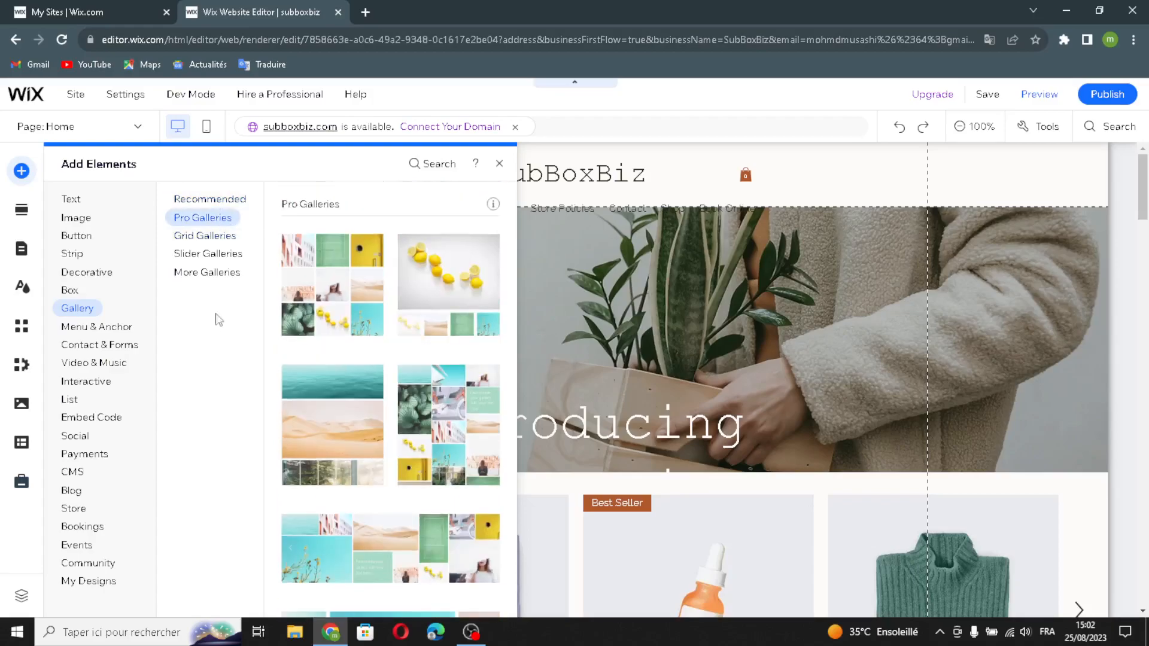
left_click(220, 255)
left_click(217, 276)
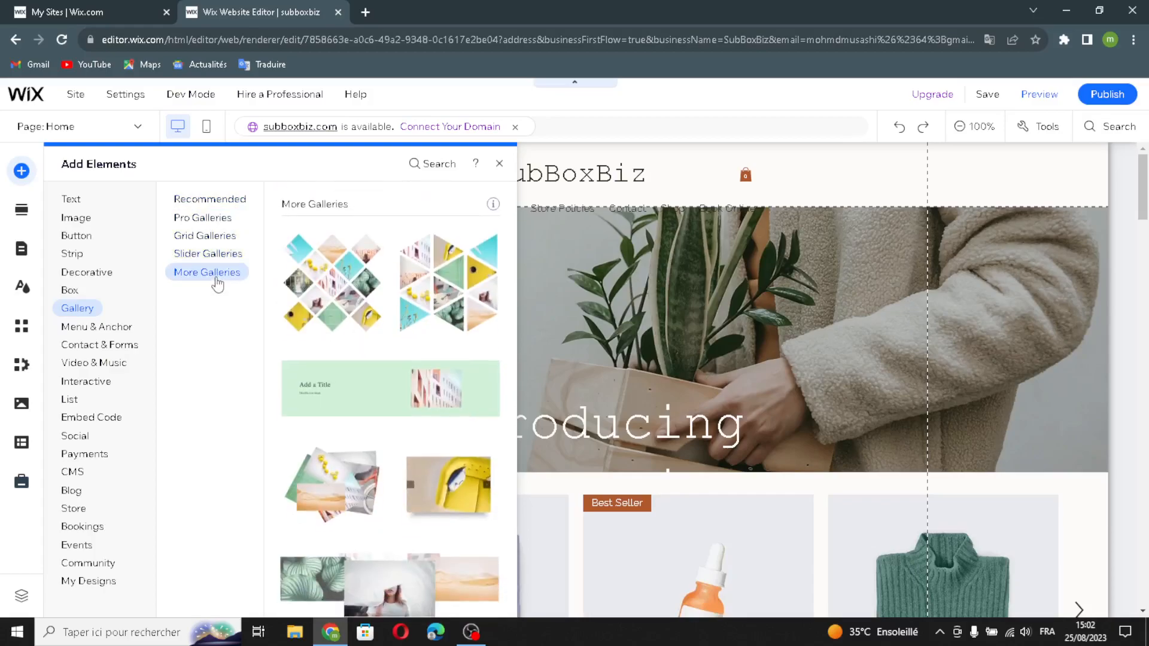
- Examine the menu and anchor elements, including horizontal and vertical menus, anchors, in-page menus and Site Search
left_click(103, 329)
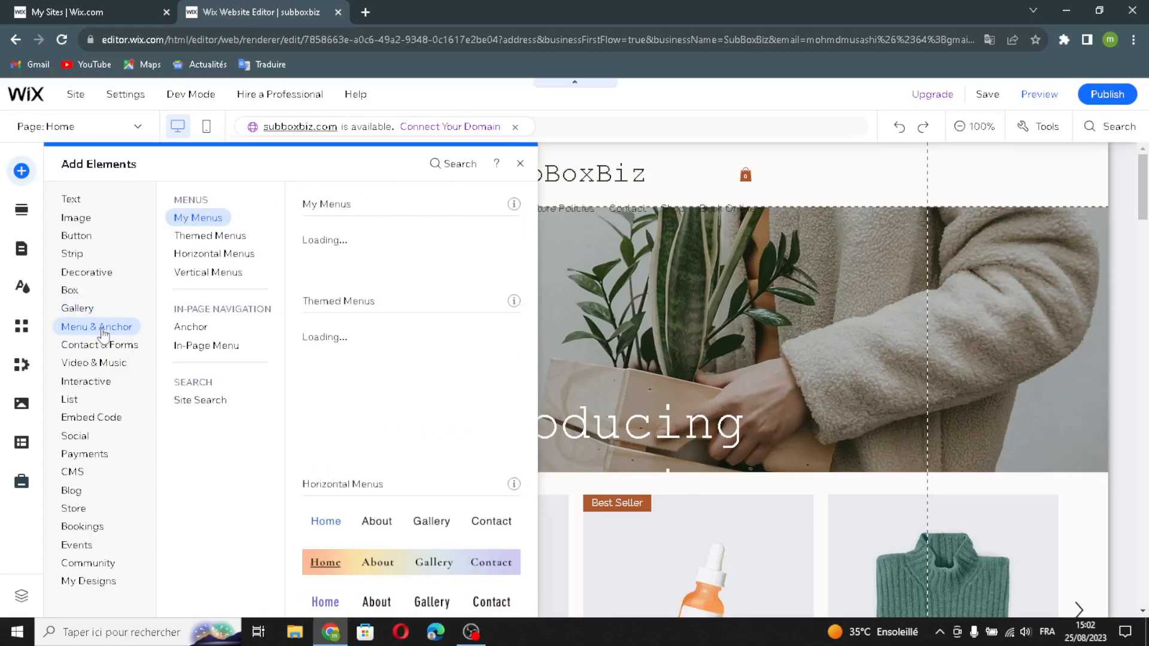
left_click(215, 252)
left_click(207, 274)
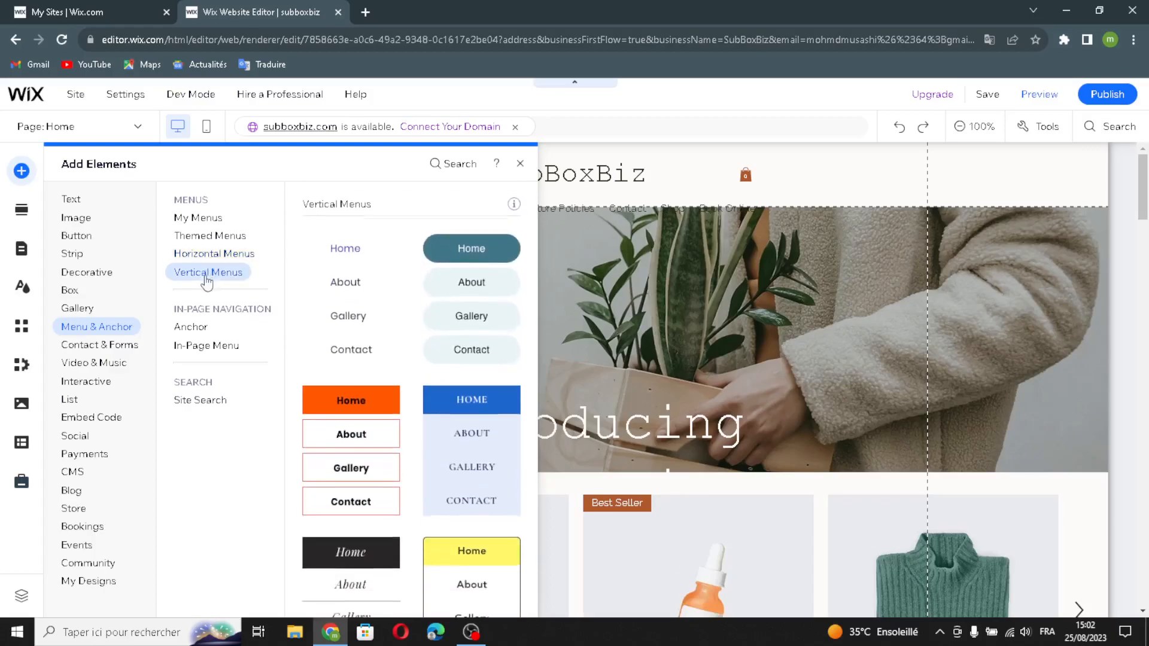
left_click(192, 328)
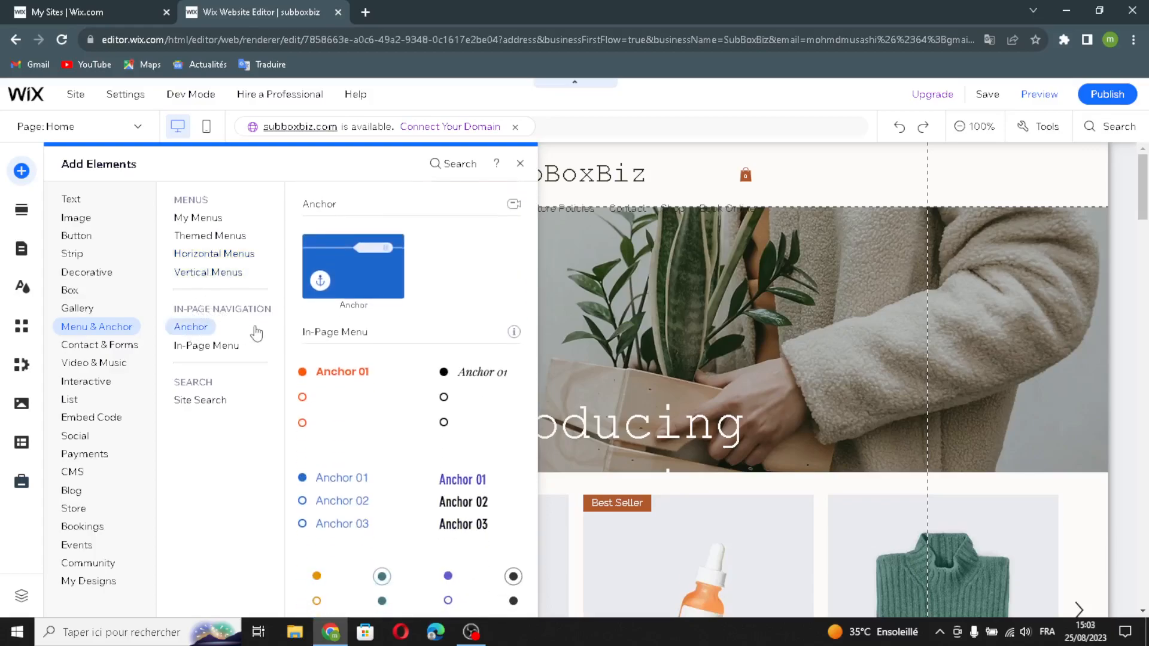
left_click(208, 347)
left_click(207, 398)
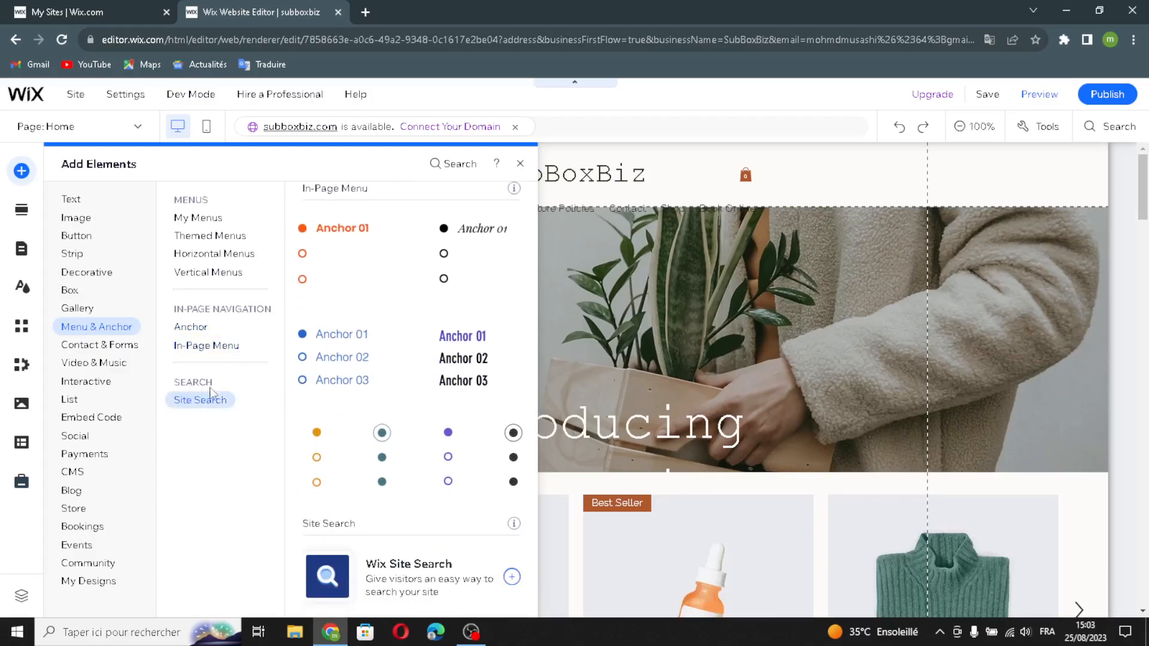
- Look through the form designs that can be added, from Contact, Order and Registration to Request, Waiver and Subscribe
left_click(132, 349)
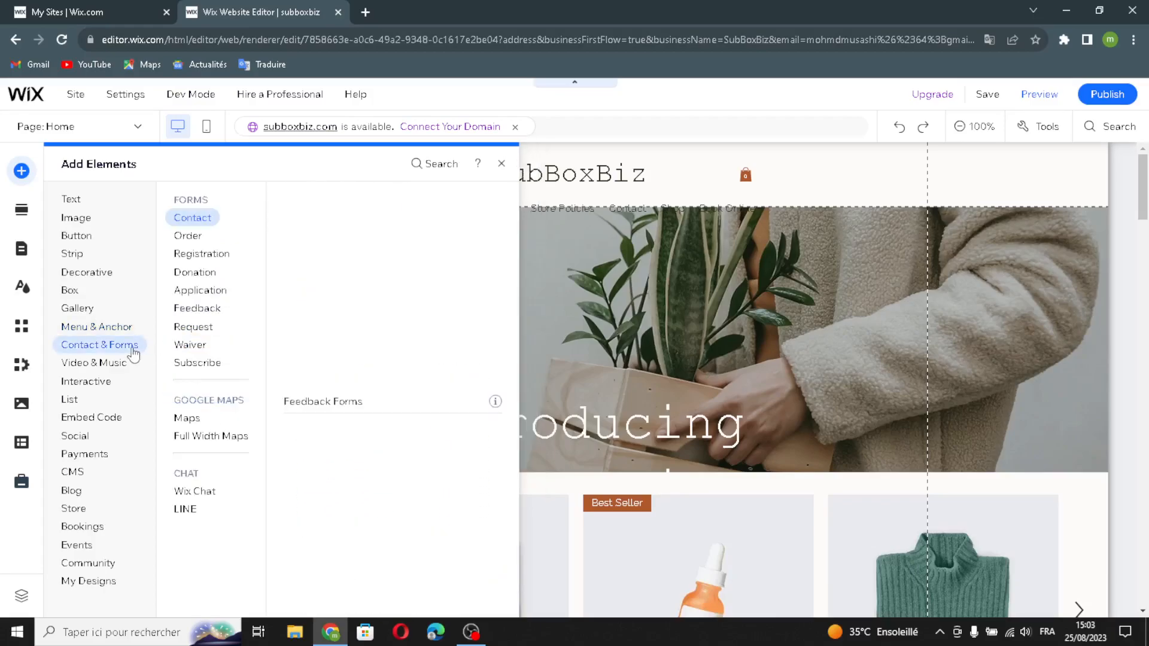
left_click(237, 259)
left_click(205, 225)
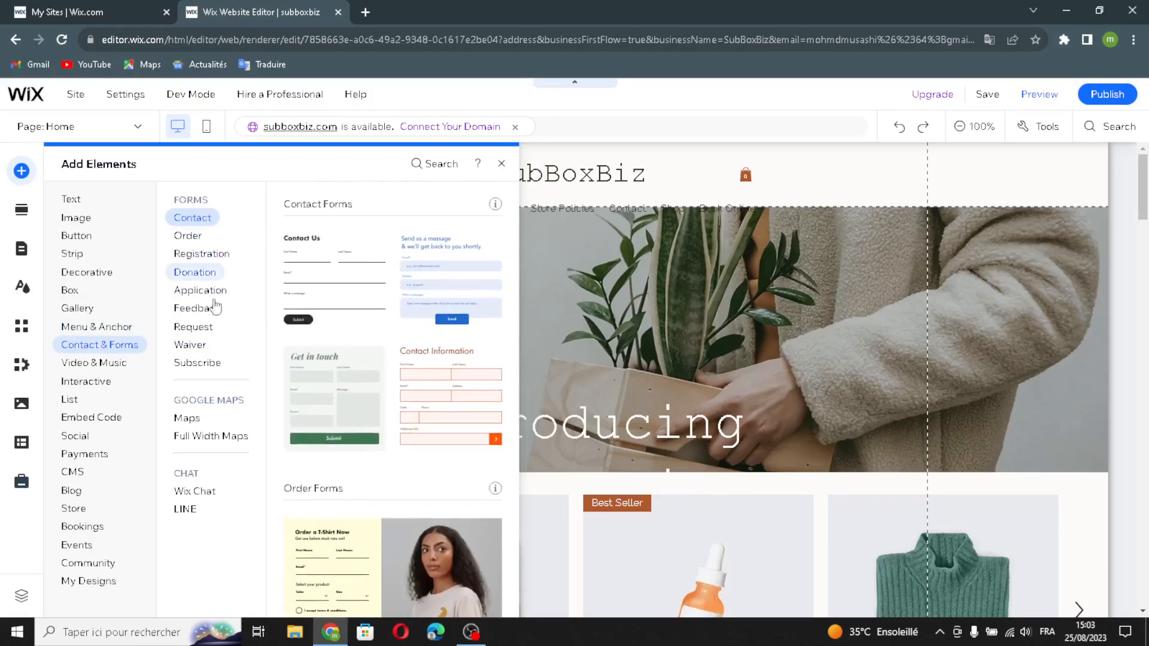
left_click(189, 237)
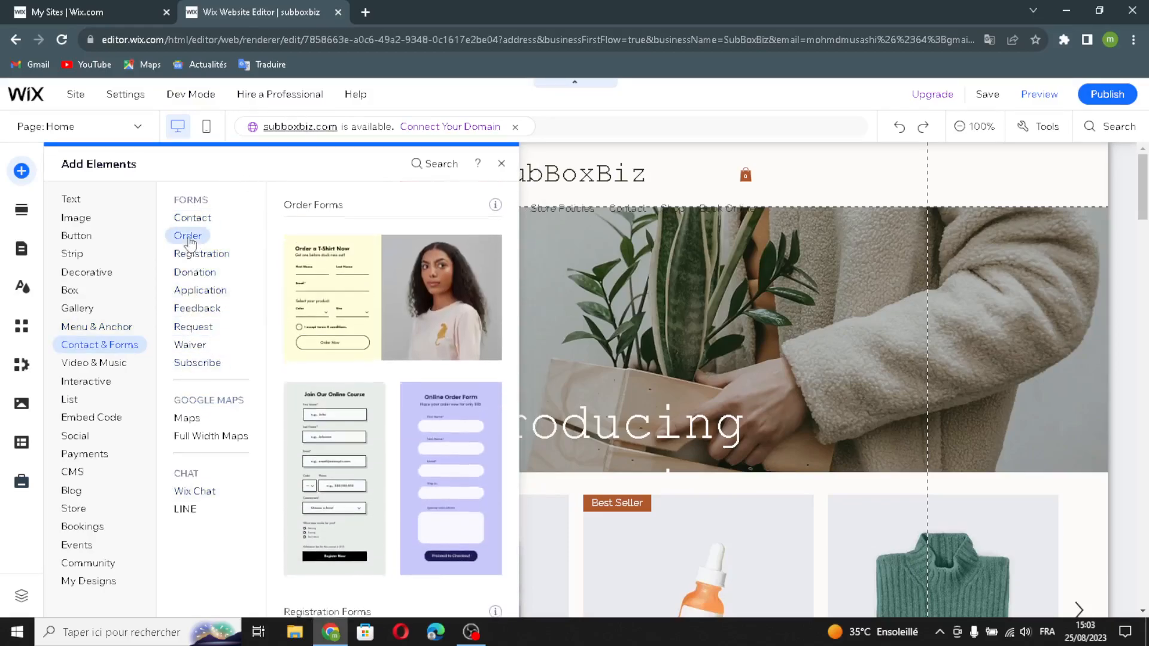
left_click(192, 218)
left_click(189, 236)
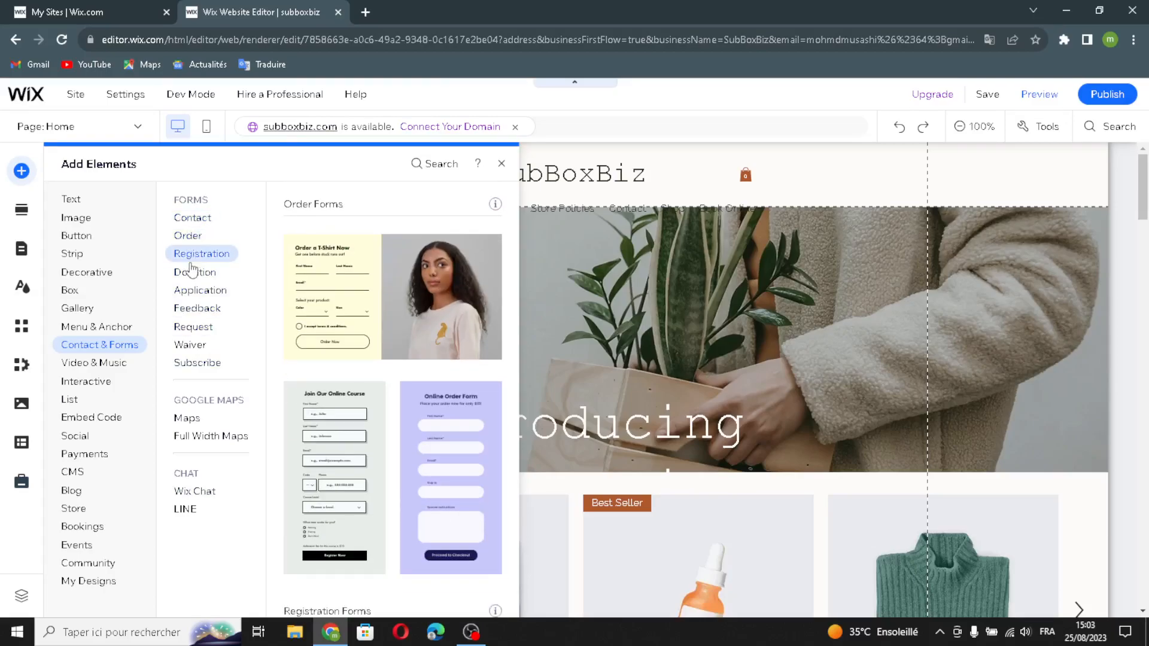
left_click(191, 256)
left_click(195, 272)
left_click(200, 291)
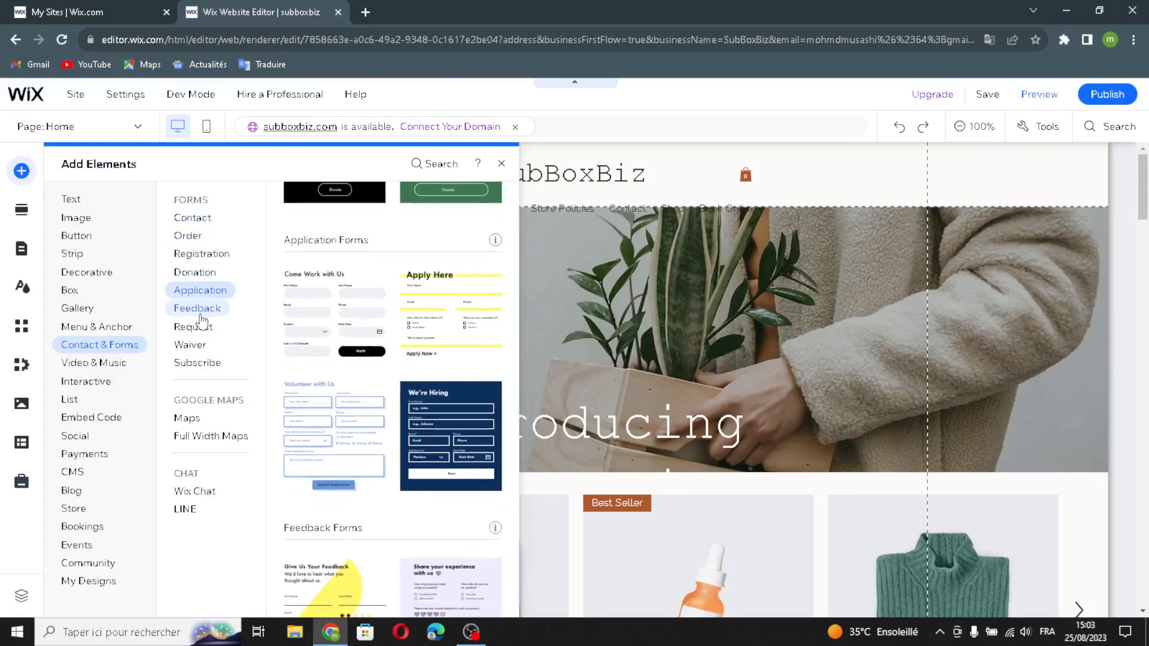
left_click(200, 312)
left_click(191, 328)
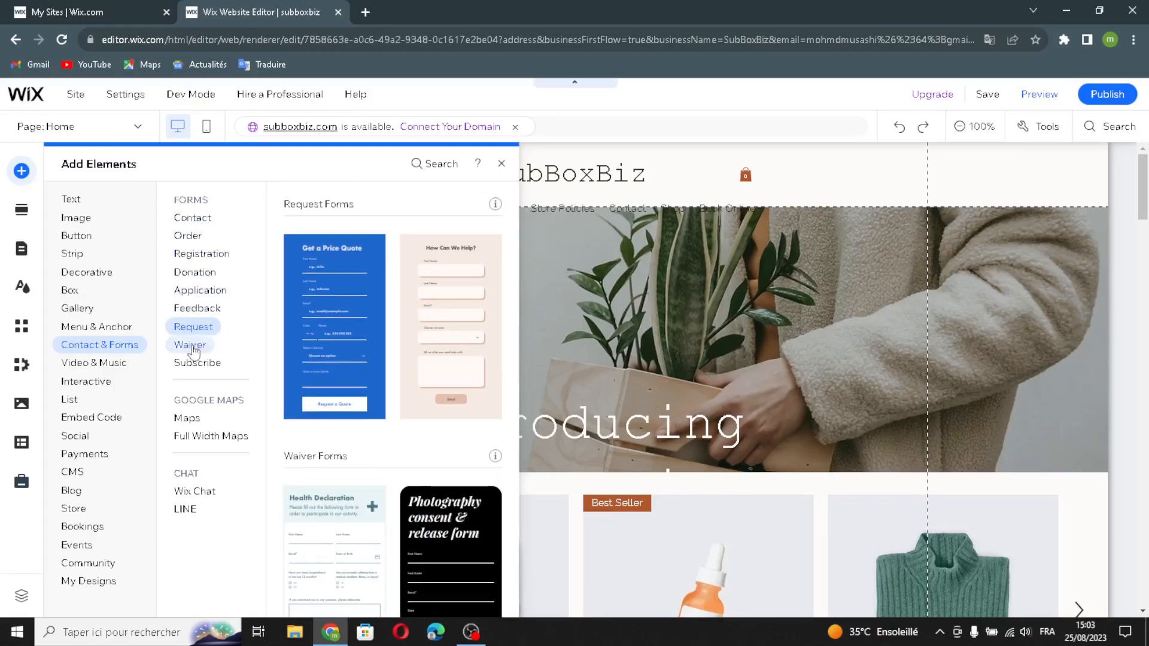
left_click(191, 347)
left_click(191, 363)
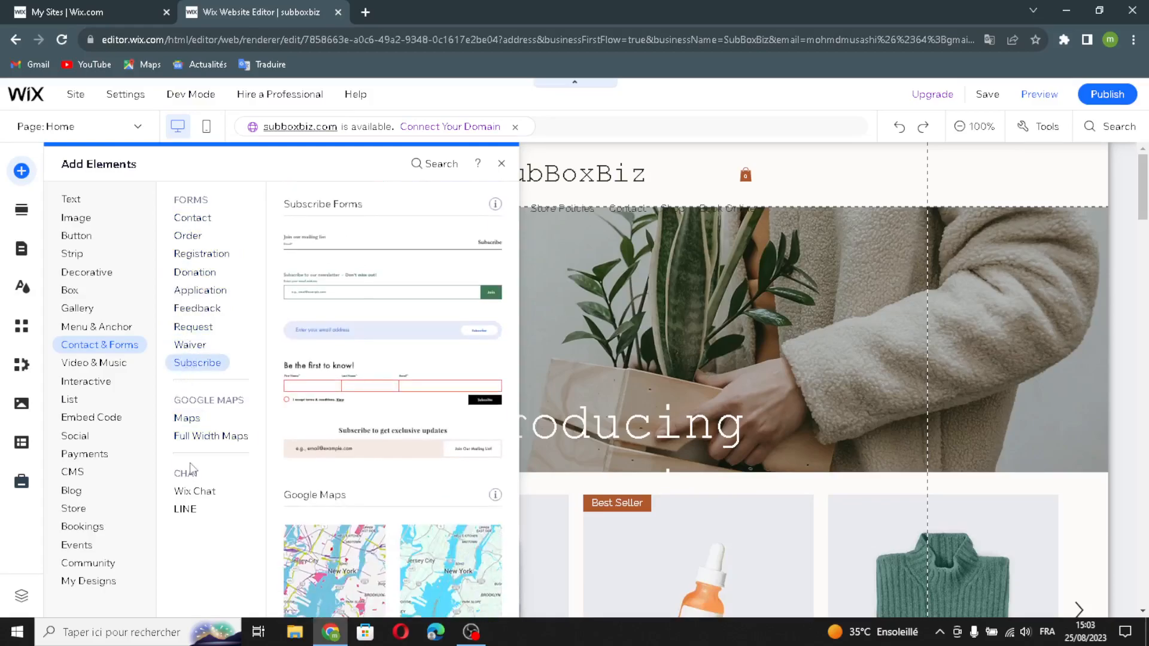
- View the contact elements for Google Maps, full width maps and Wix Chat
left_click(208, 422)
left_click(211, 436)
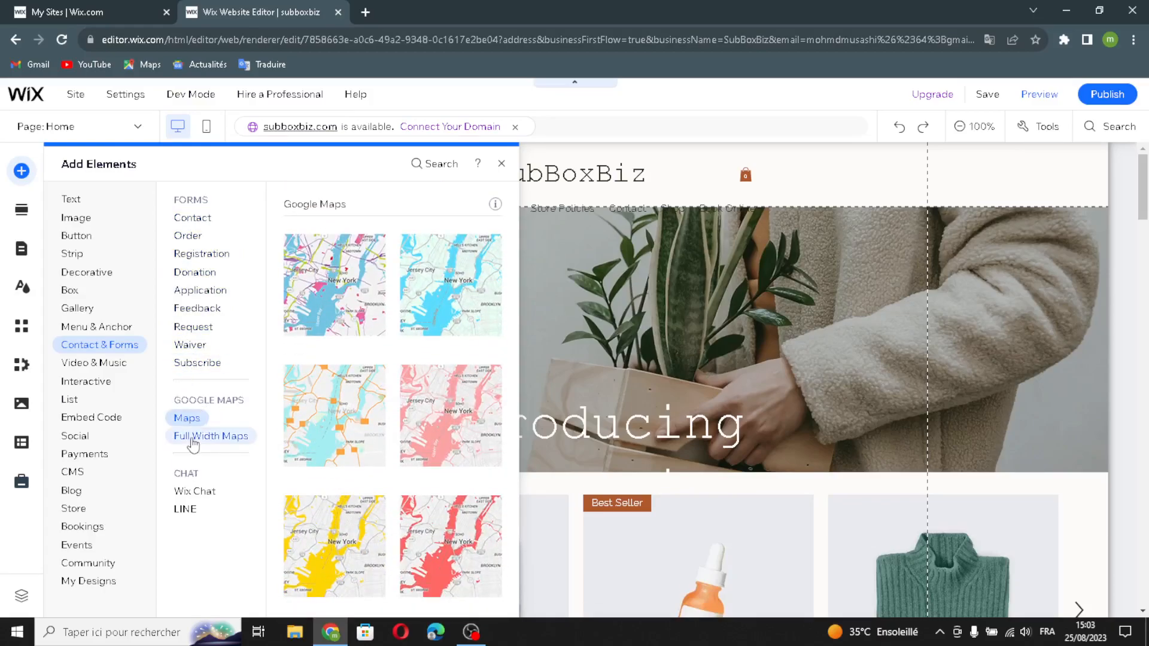
left_click(196, 496)
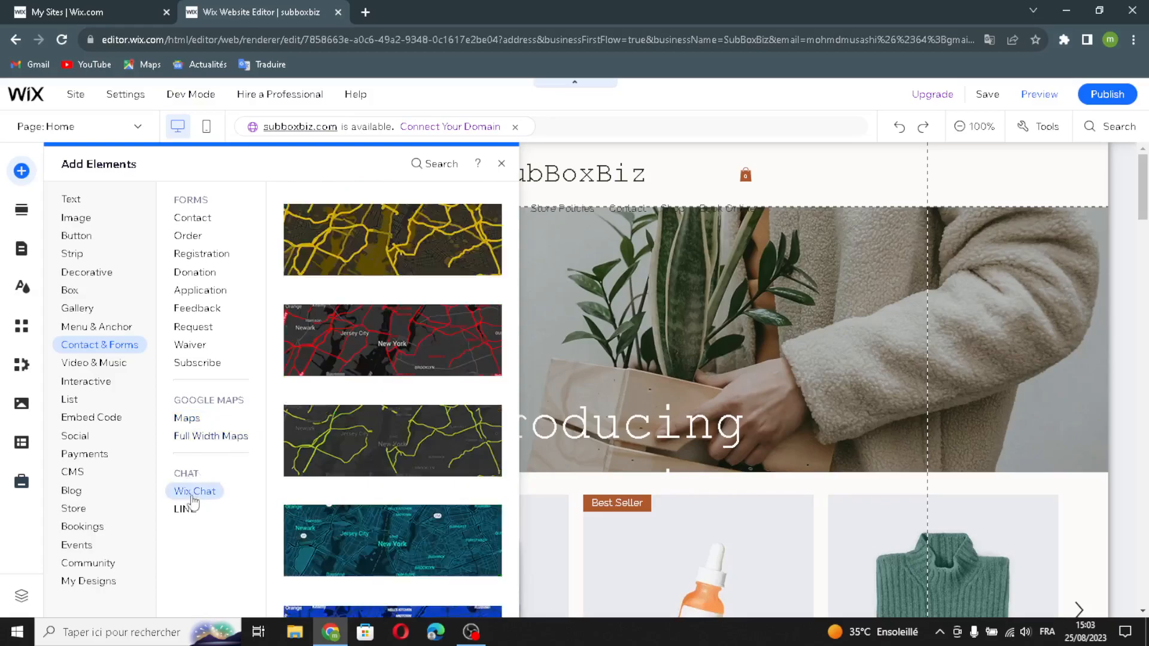
- Look through the video and music, interactive and list elements, including hover repeaters and blank repeaters
left_click(122, 367)
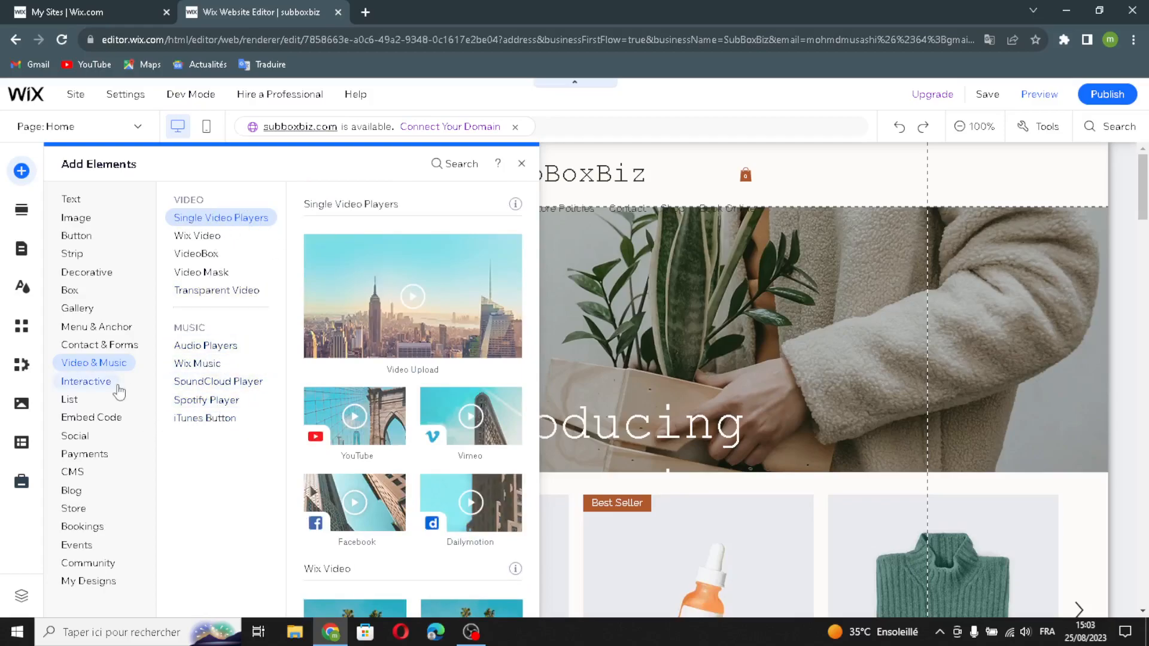
left_click(88, 384)
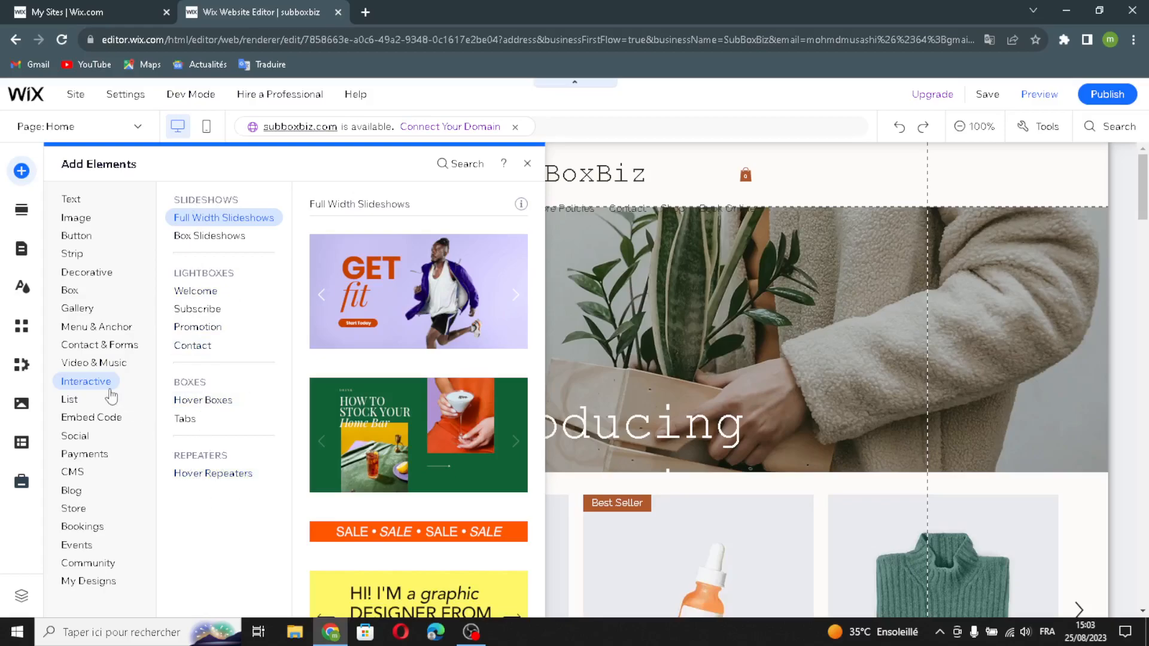
left_click(71, 401)
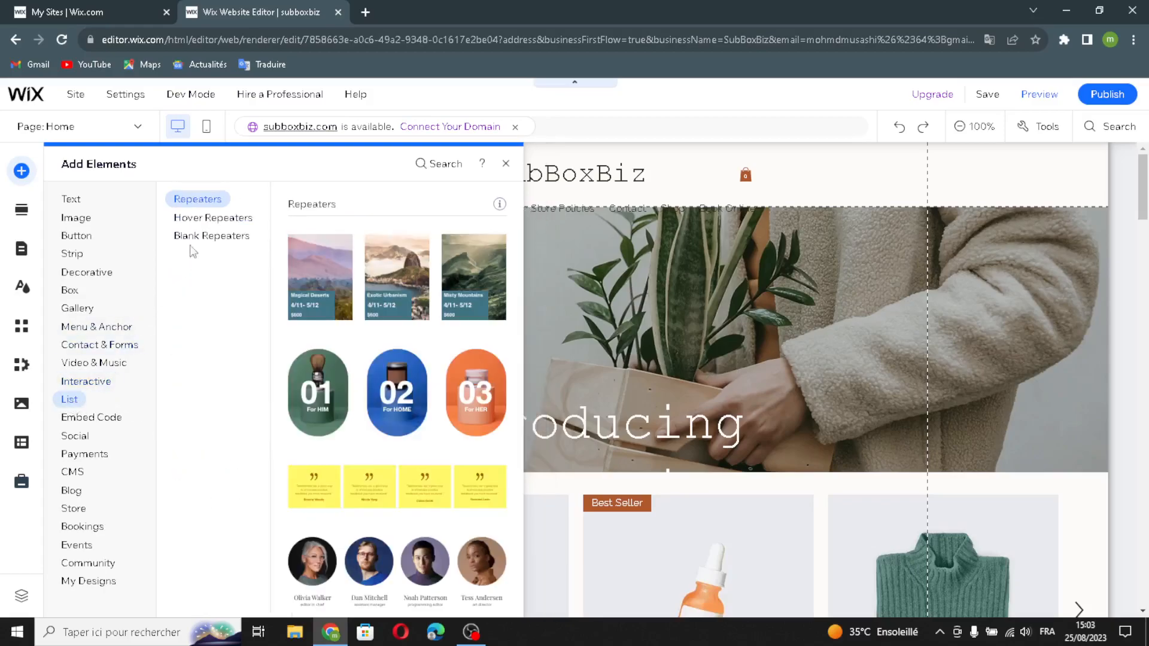
left_click(216, 218)
left_click(213, 237)
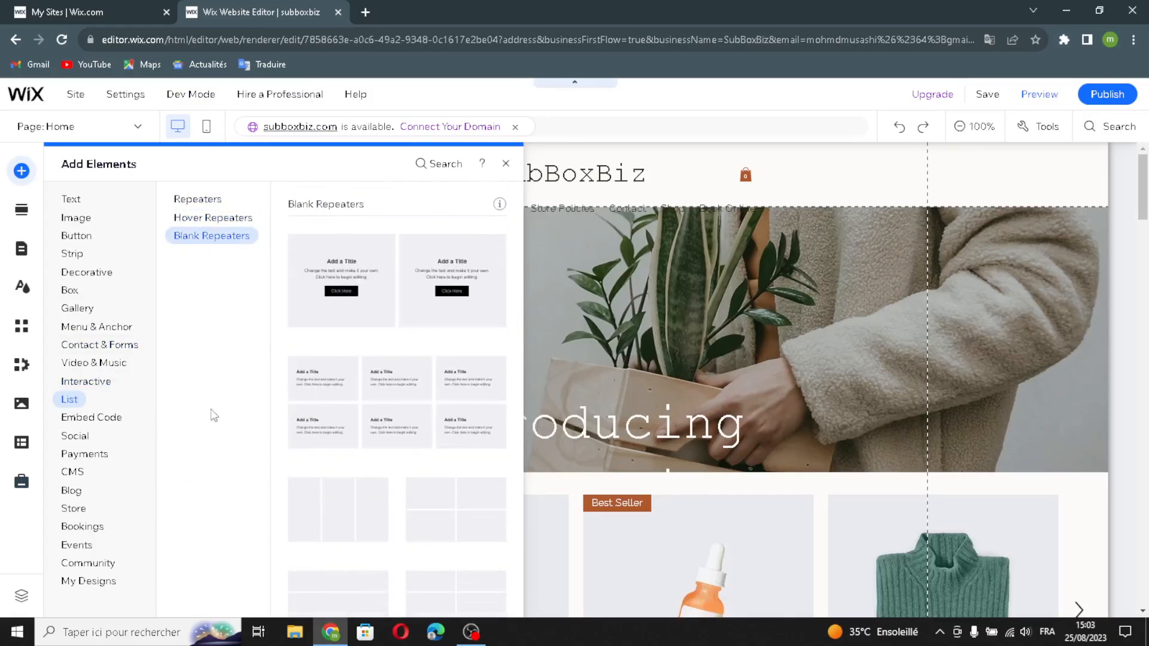
- Examine the embed code elements, including popular embeds, single video players, the SoundCloud player and marketing tools
left_click(122, 419)
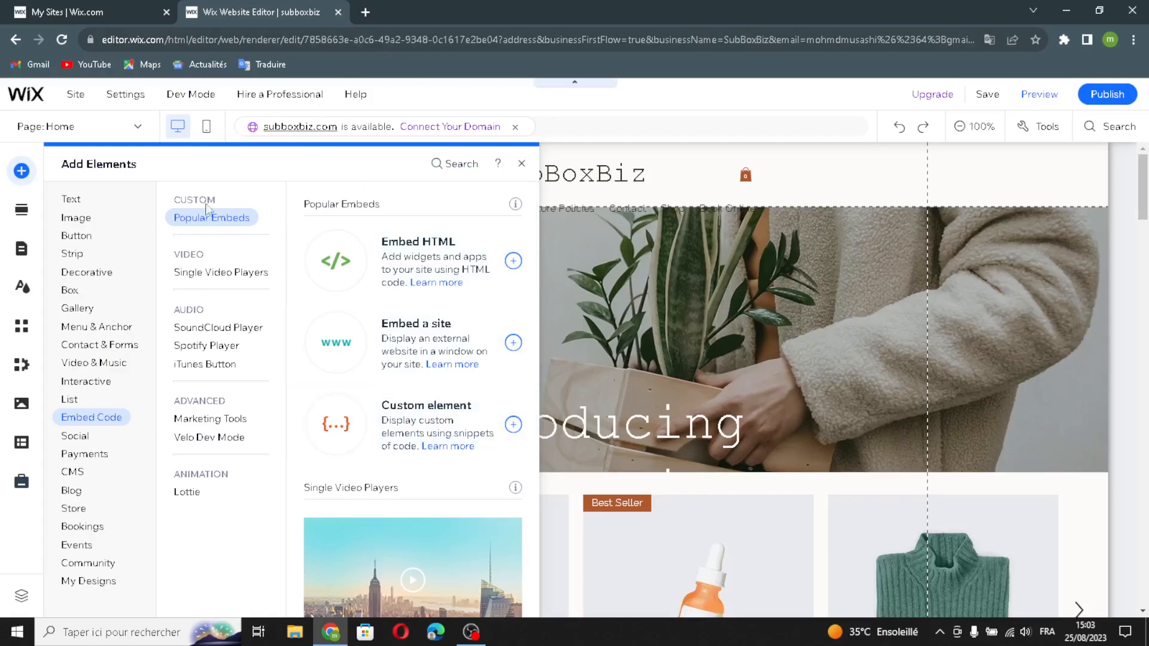
left_click(198, 273)
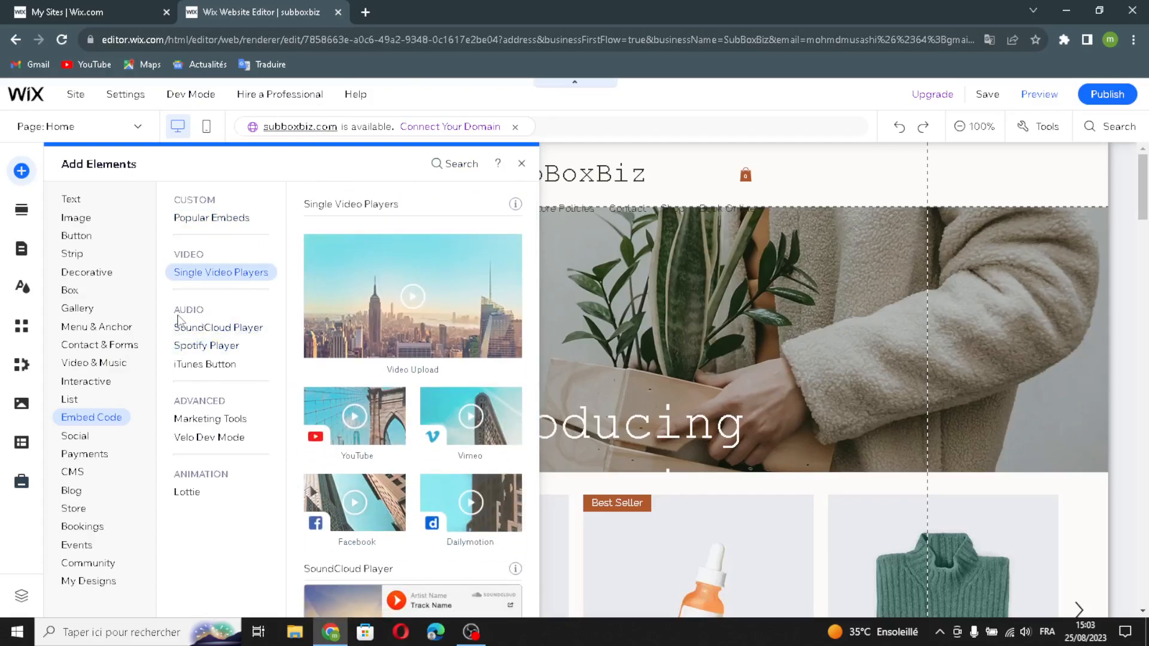
left_click(193, 326)
left_click(192, 419)
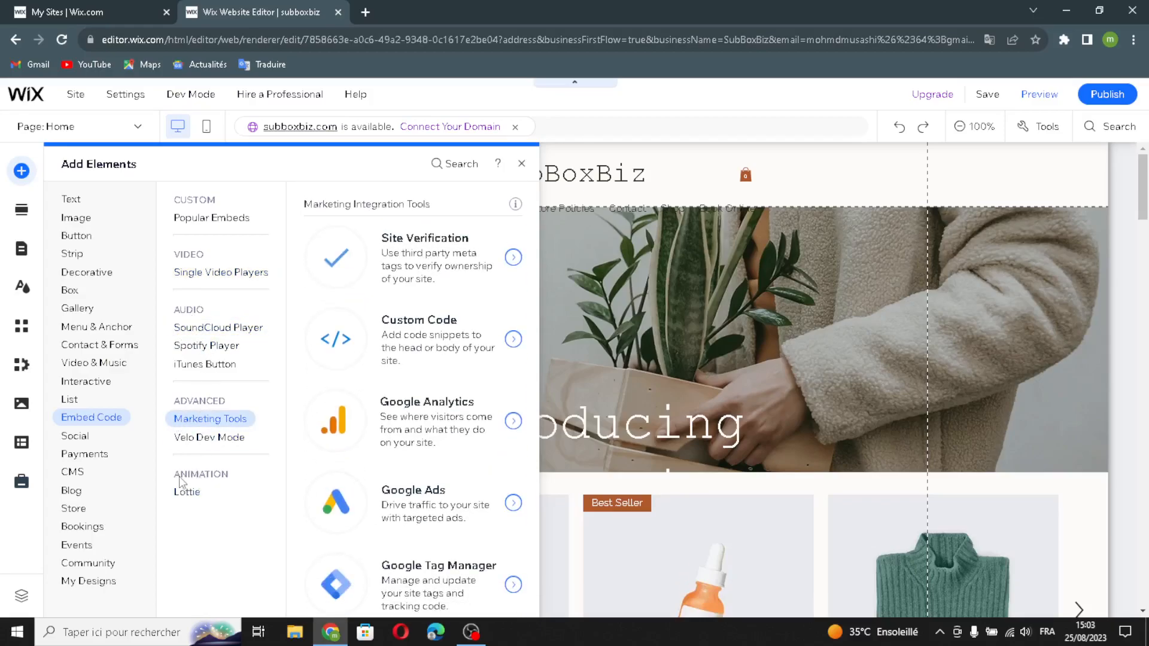
- Look through the social and payment elements and view the option for adding the CMS to the site
left_click(84, 440)
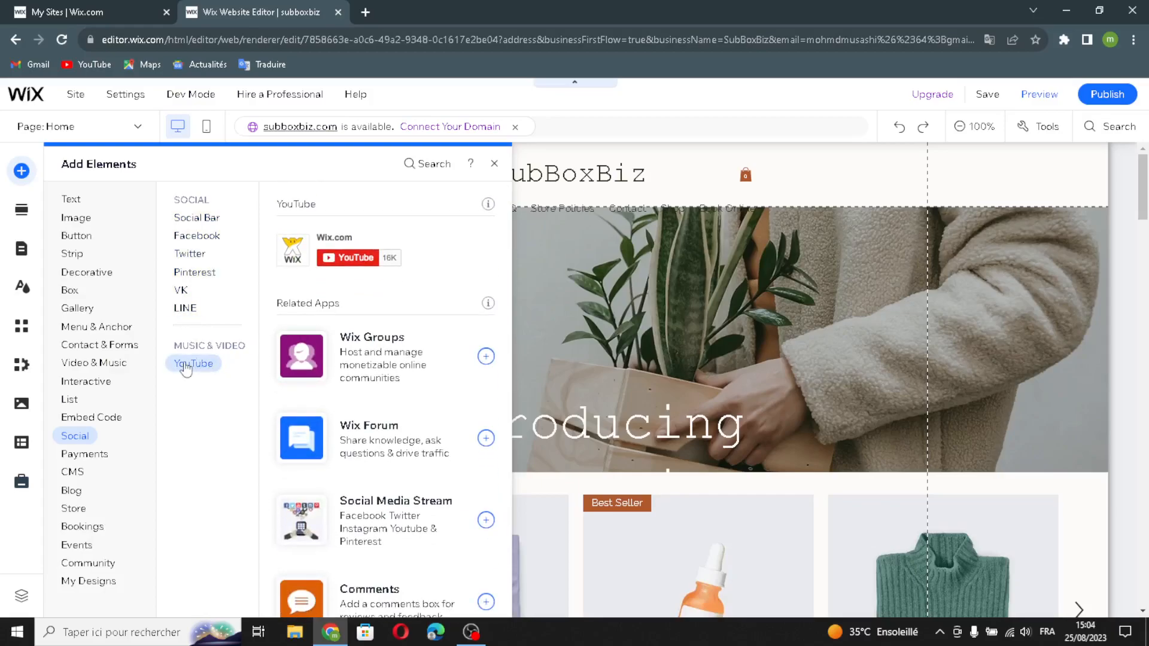
mouse_move(96, 458)
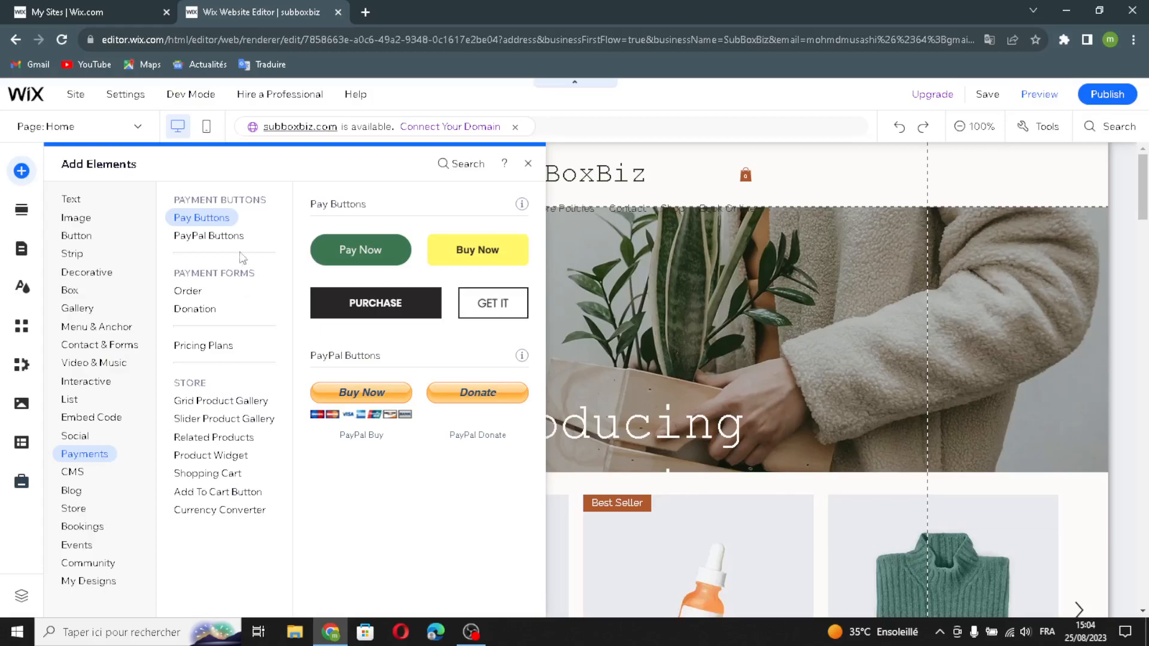
mouse_move(65, 476)
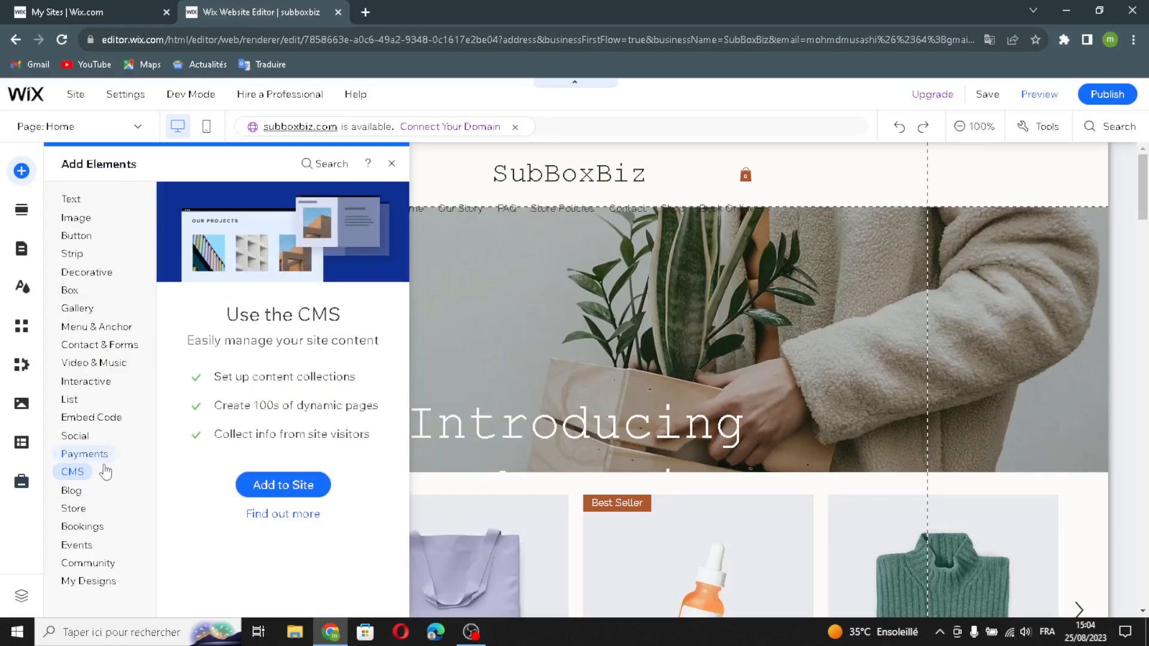
- Look through the remaining element categories from Blog to My Designs and view the ready-made section categories
mouse_move(74, 496)
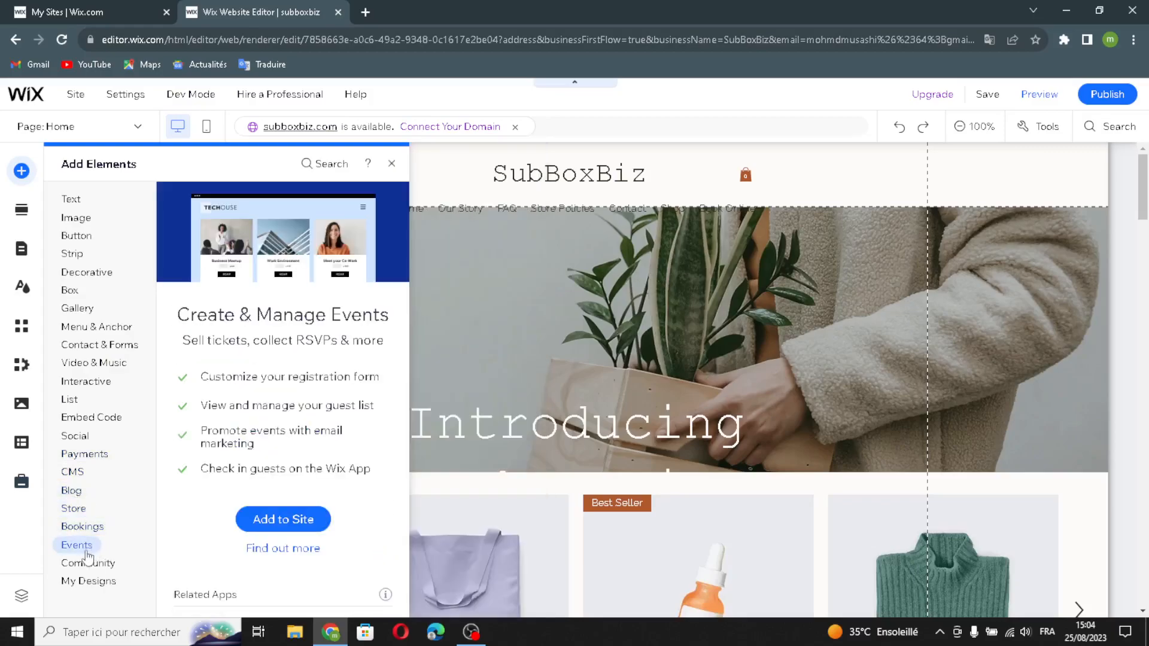
mouse_move(85, 589)
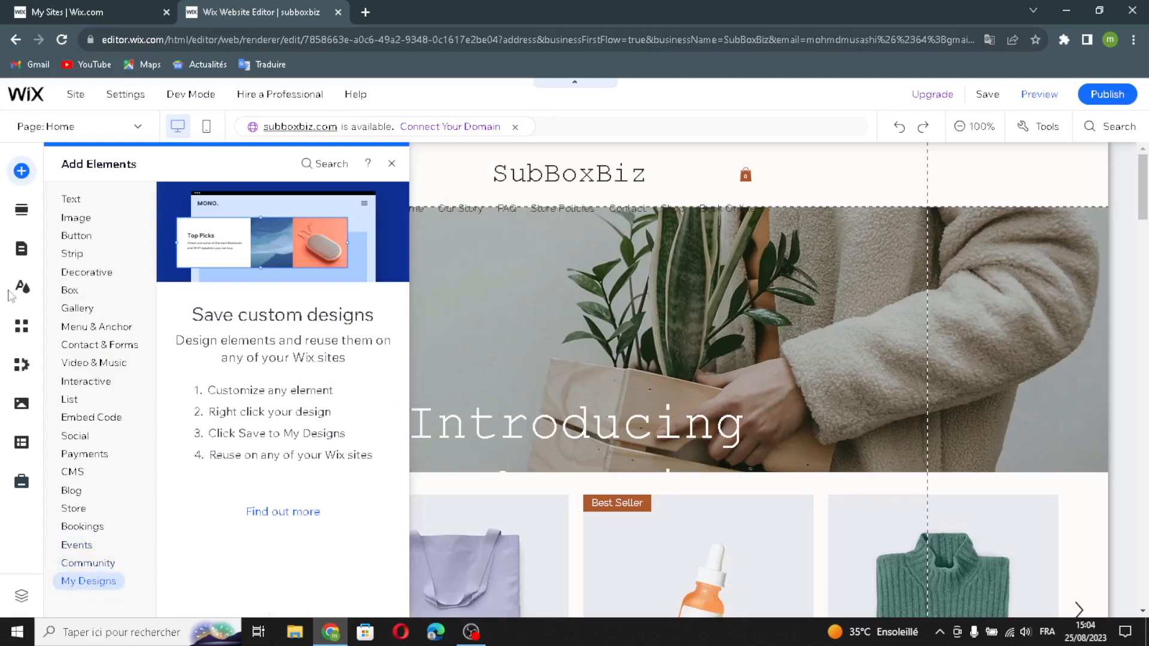
left_click(20, 209)
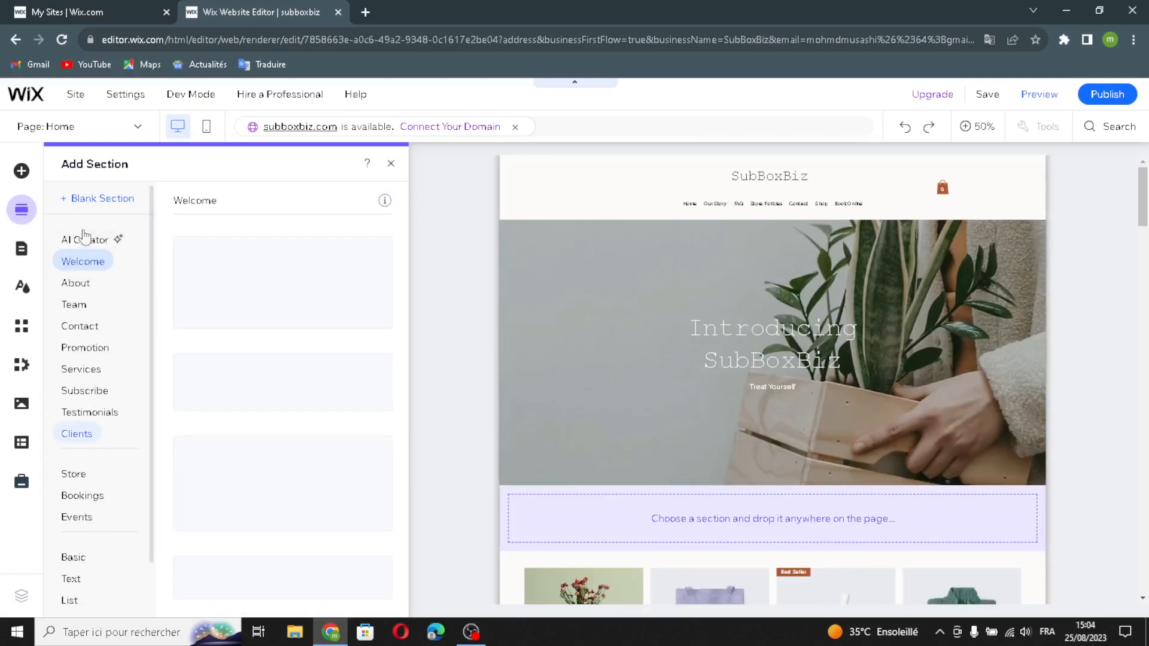
- View the site's pages and menu, and examine the site design options for theme, page background and page transitions
left_click(22, 243)
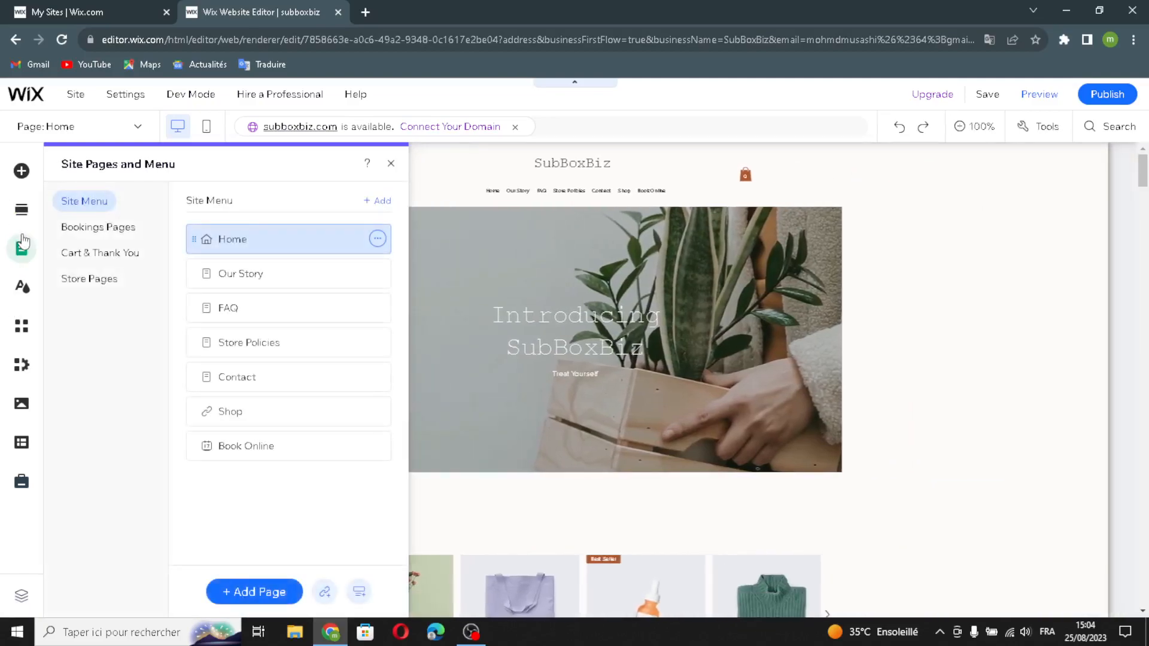
left_click(23, 243)
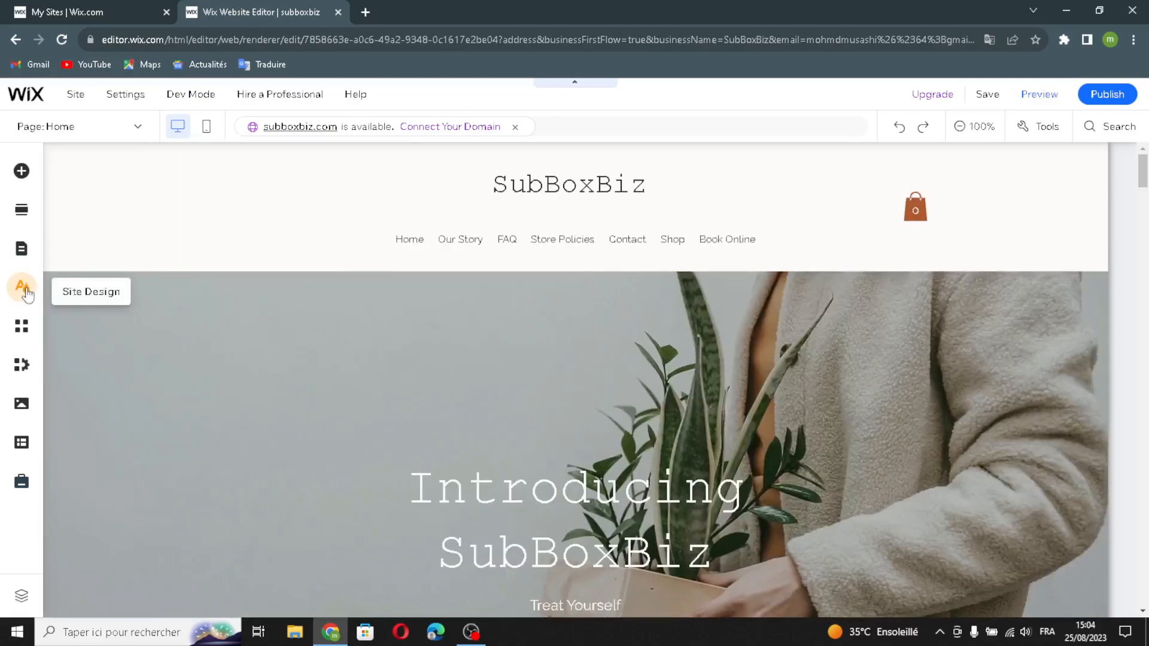
left_click(24, 289)
key("ctrl+f")
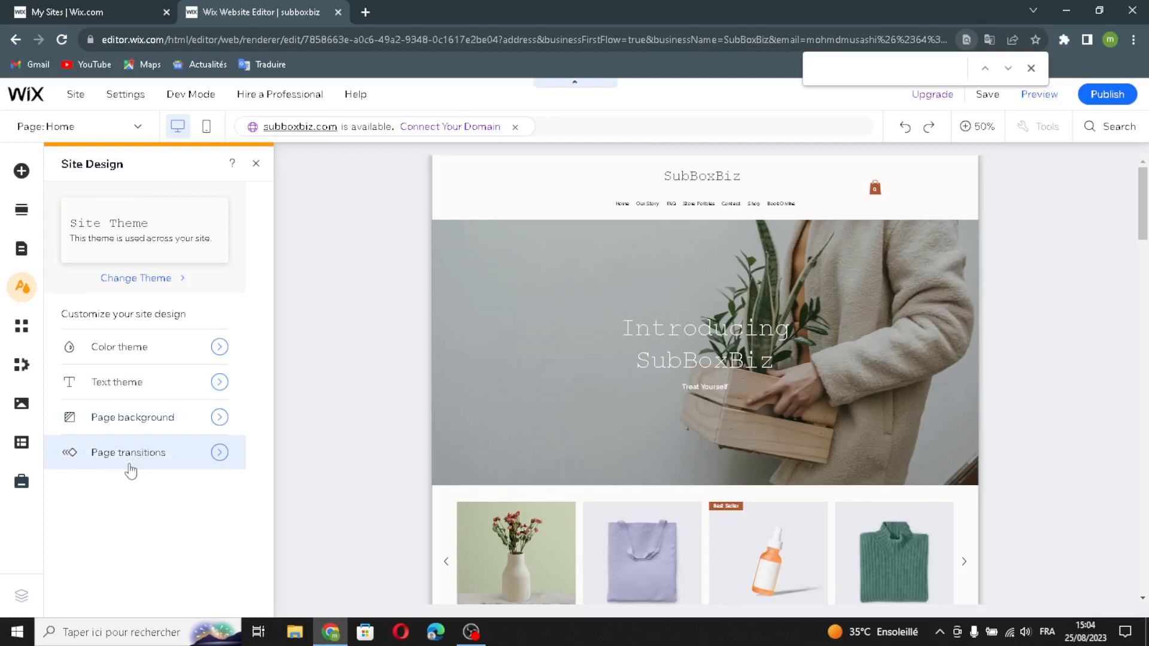
key("Escape")
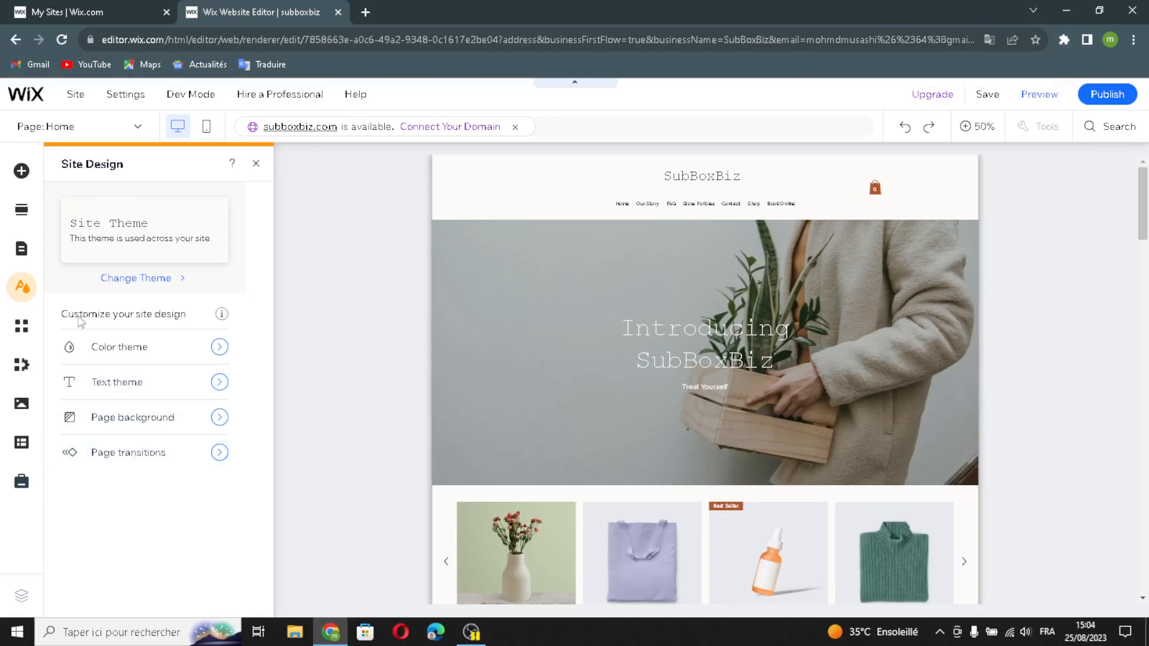
- View the Wix App Market and look through the media options, including the free Wix images and videos
left_click(23, 327)
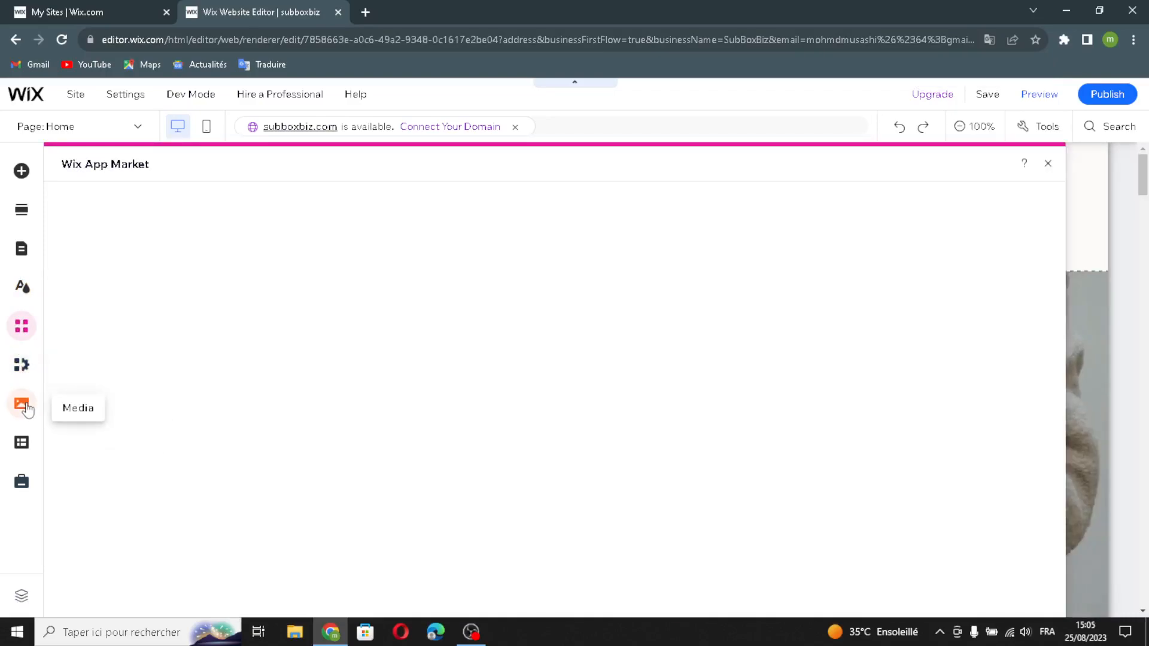
left_click(24, 407)
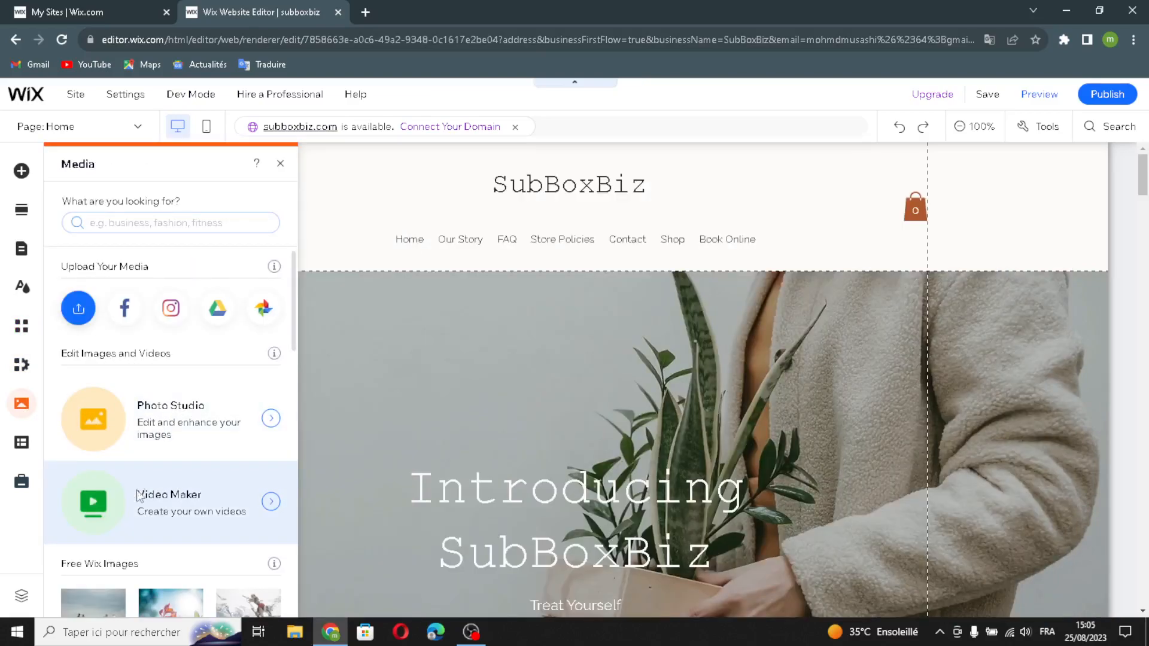
scroll(79, 492, "down", 2)
scroll(101, 516, "down", 5)
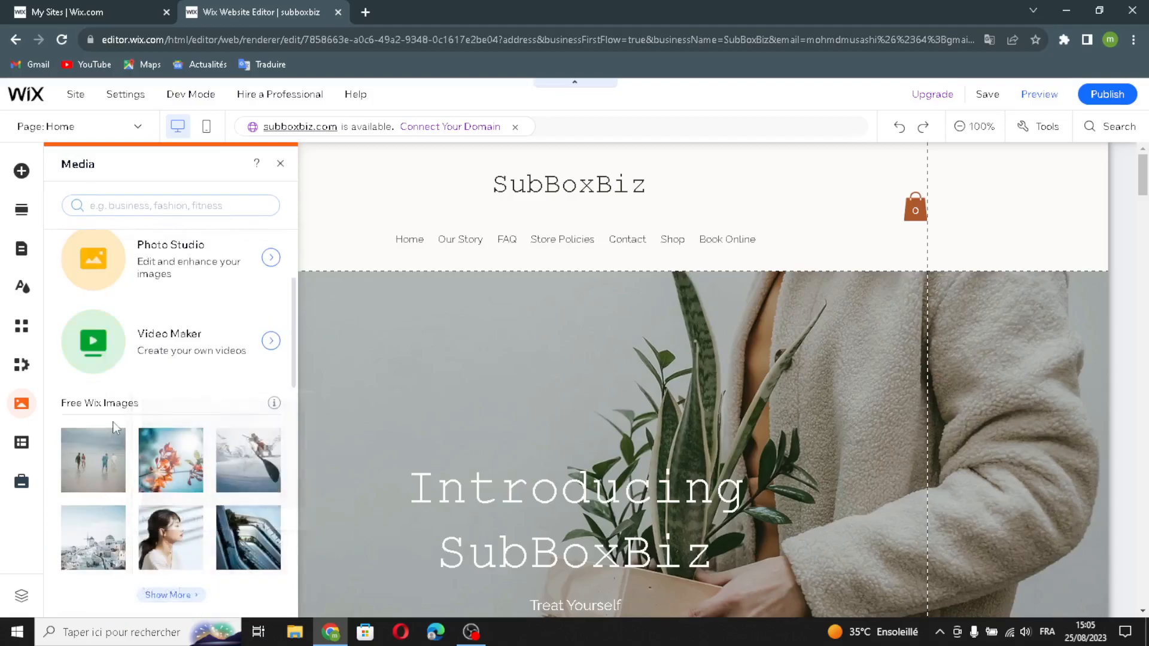
scroll(221, 486, "down", 2)
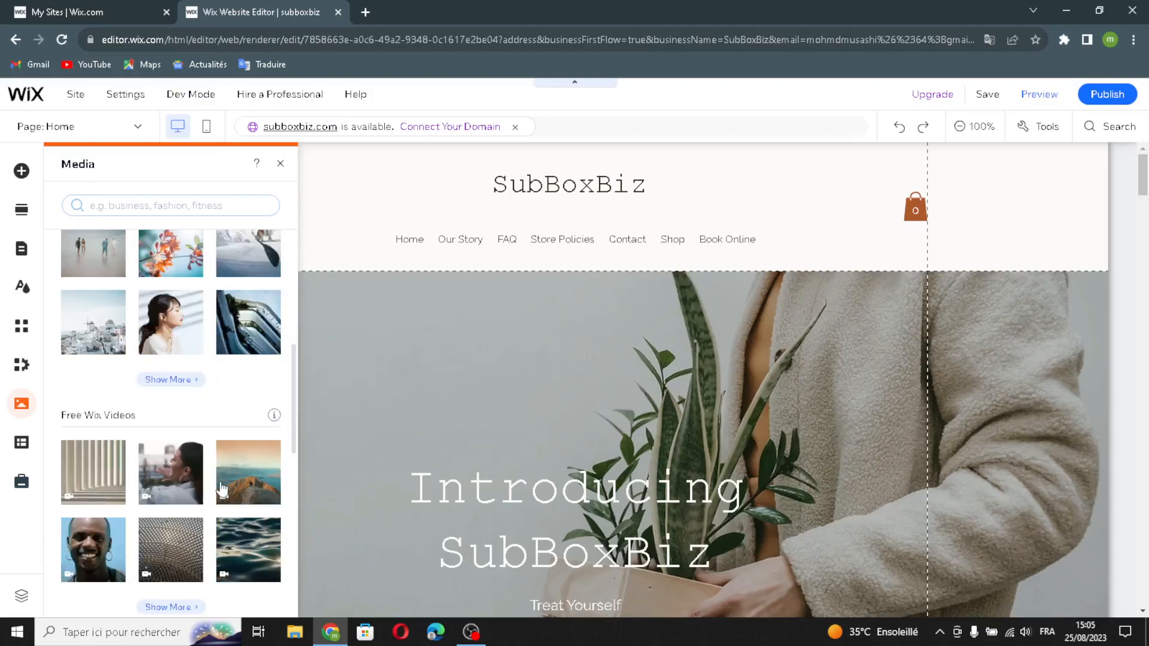
- View the CMS features and the Marketing & SEO options for the site
left_click(23, 444)
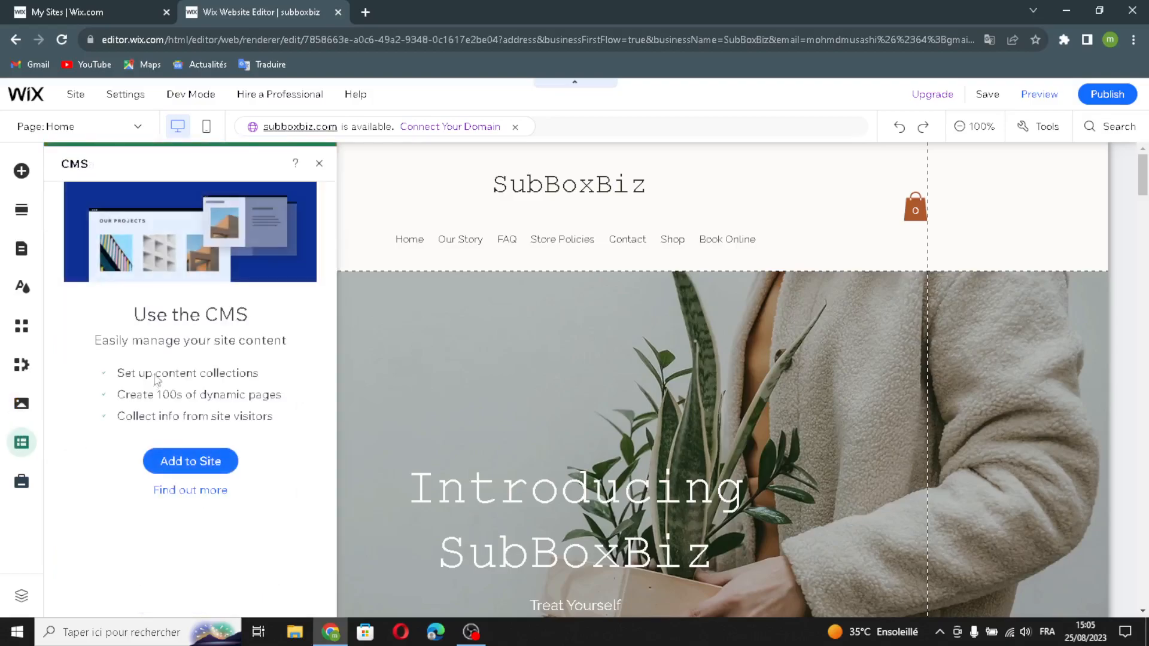
left_click(21, 482)
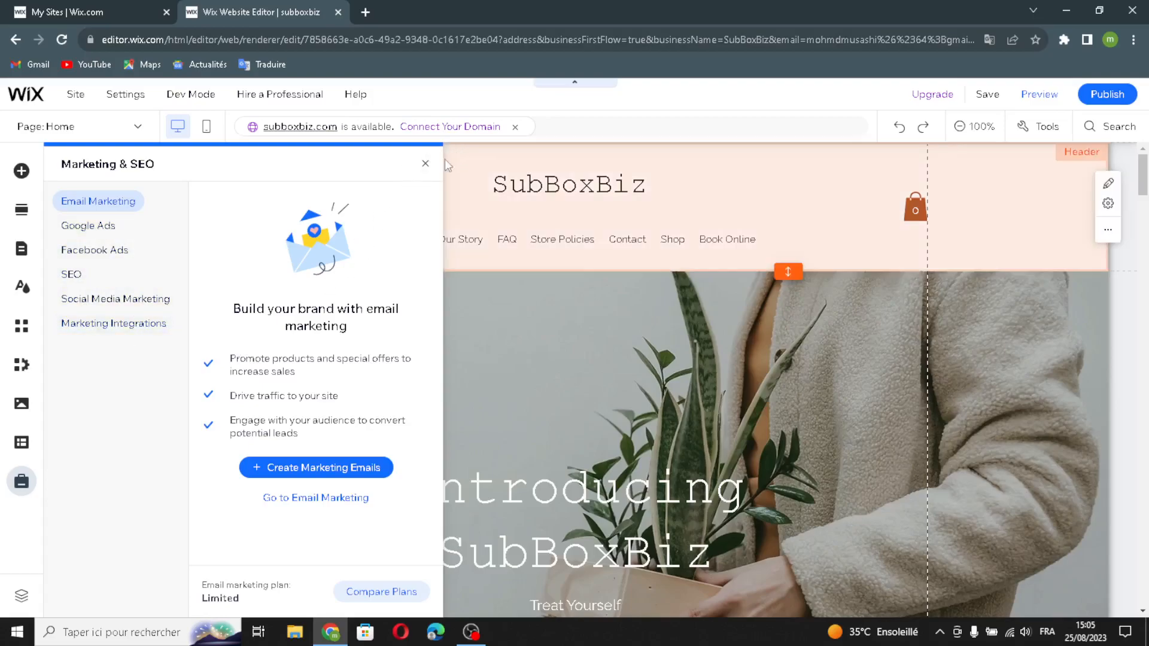
left_click(426, 164)
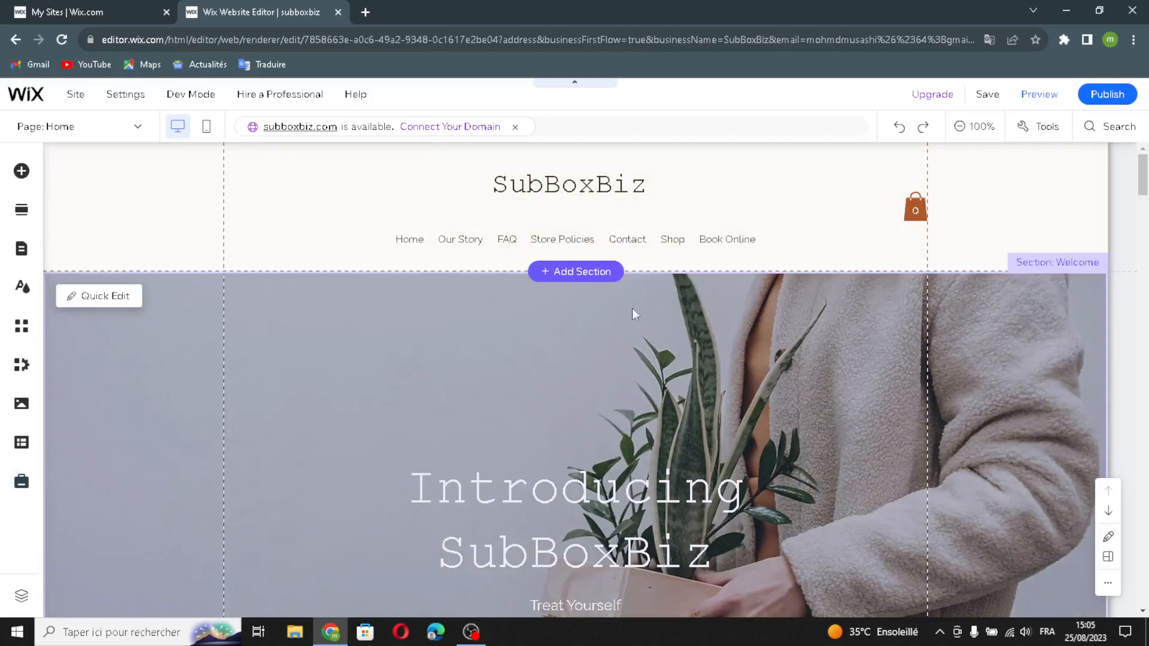
- Examine the actions available for the Welcome section on the home page
scroll(637, 309, "down", 2)
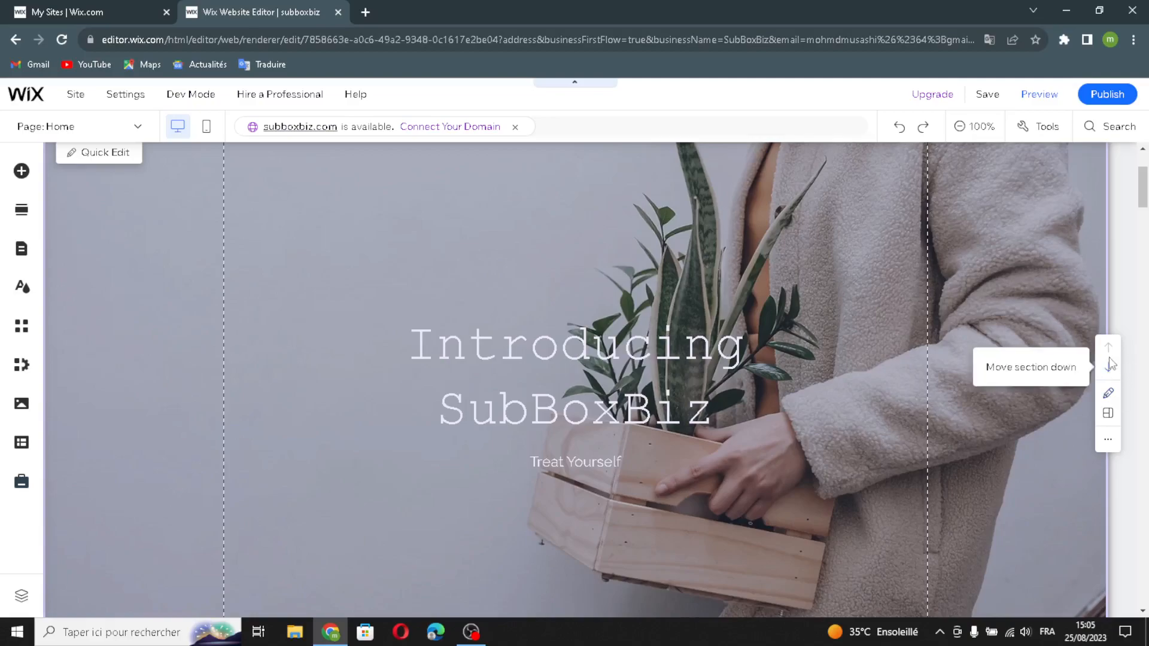
left_click(1109, 440)
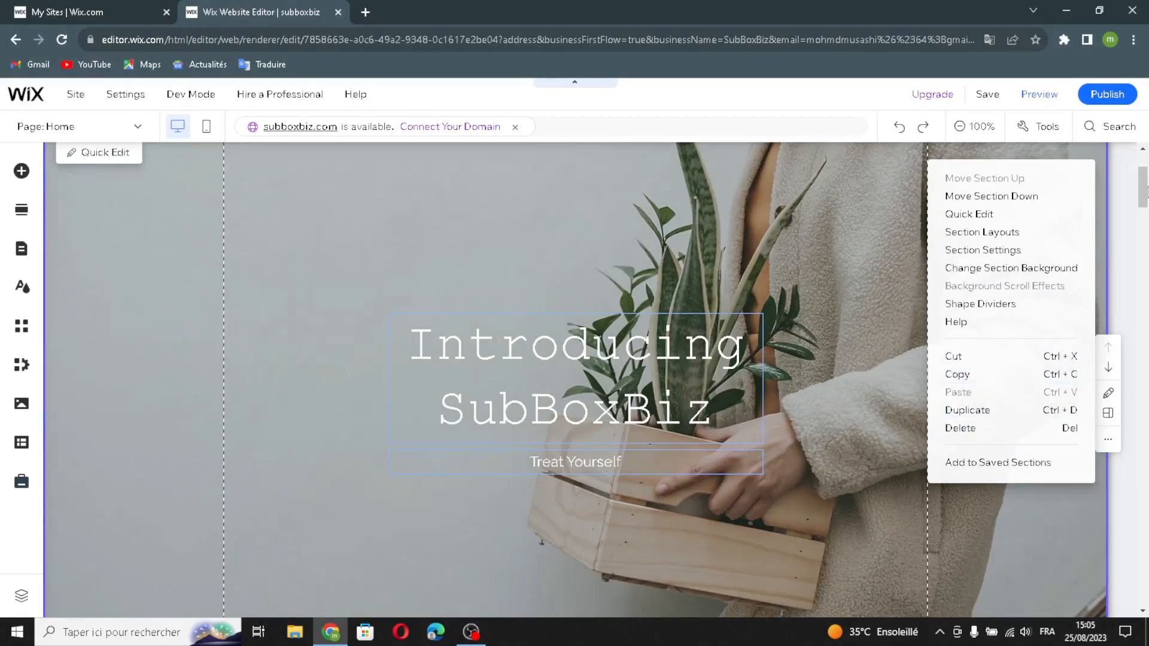
left_click(1127, 209)
- Publish the site and decline the offer to edit its mobile version
scroll(825, 451, "down", 3)
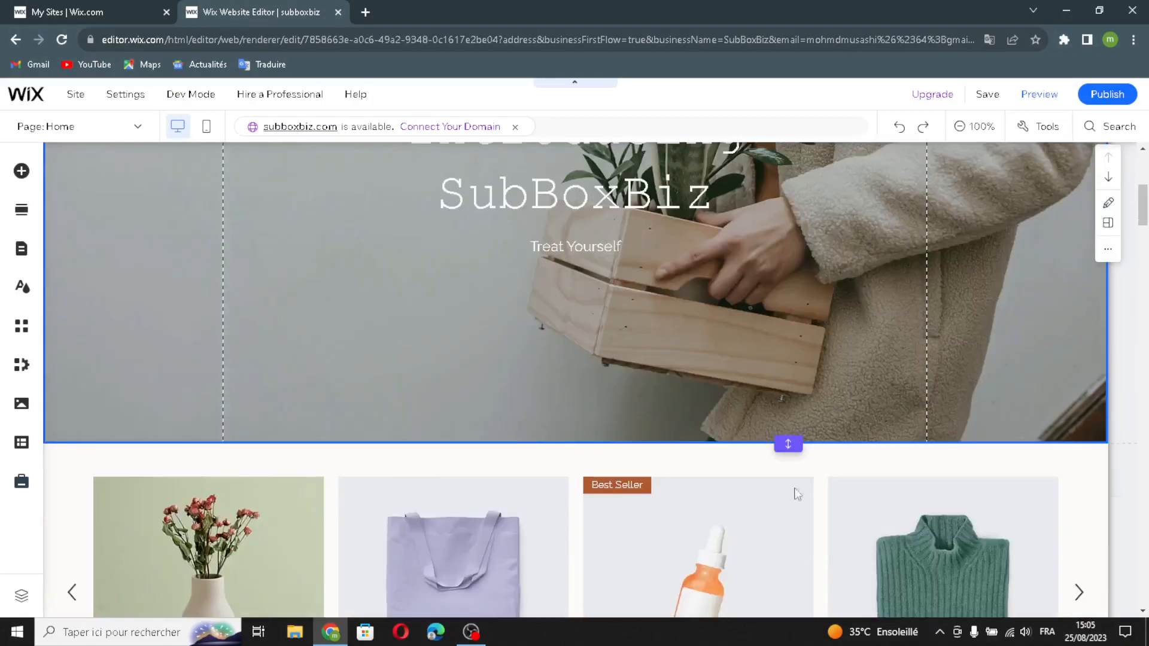
scroll(763, 490, "down", 7)
scroll(719, 489, "down", 10)
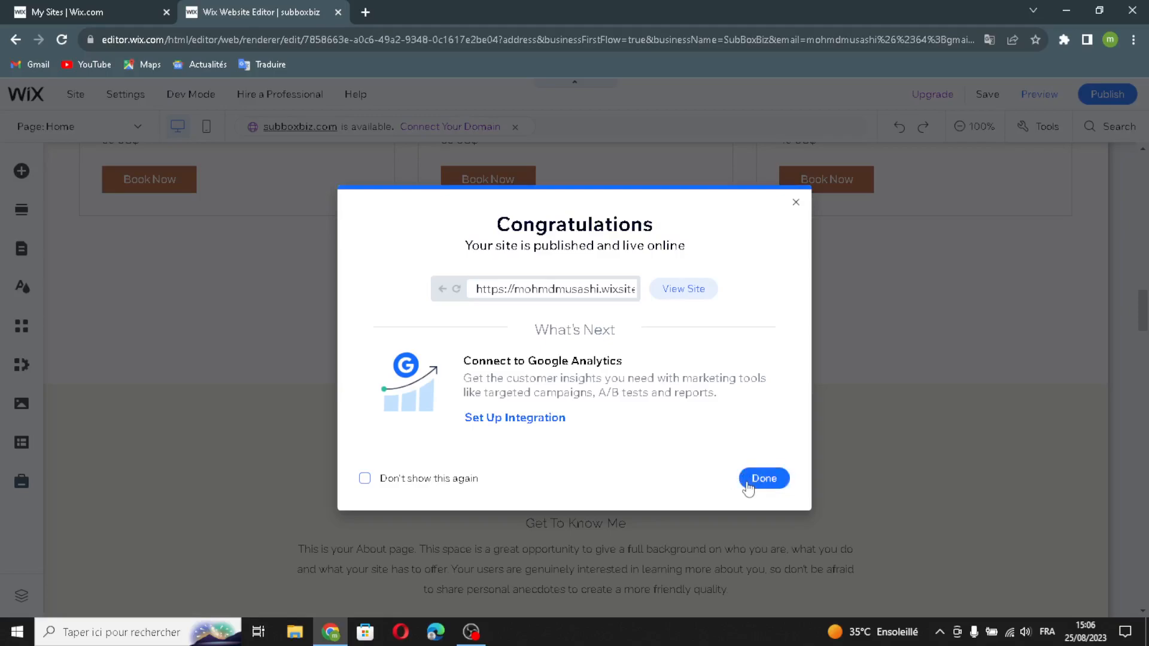
left_click(746, 481)
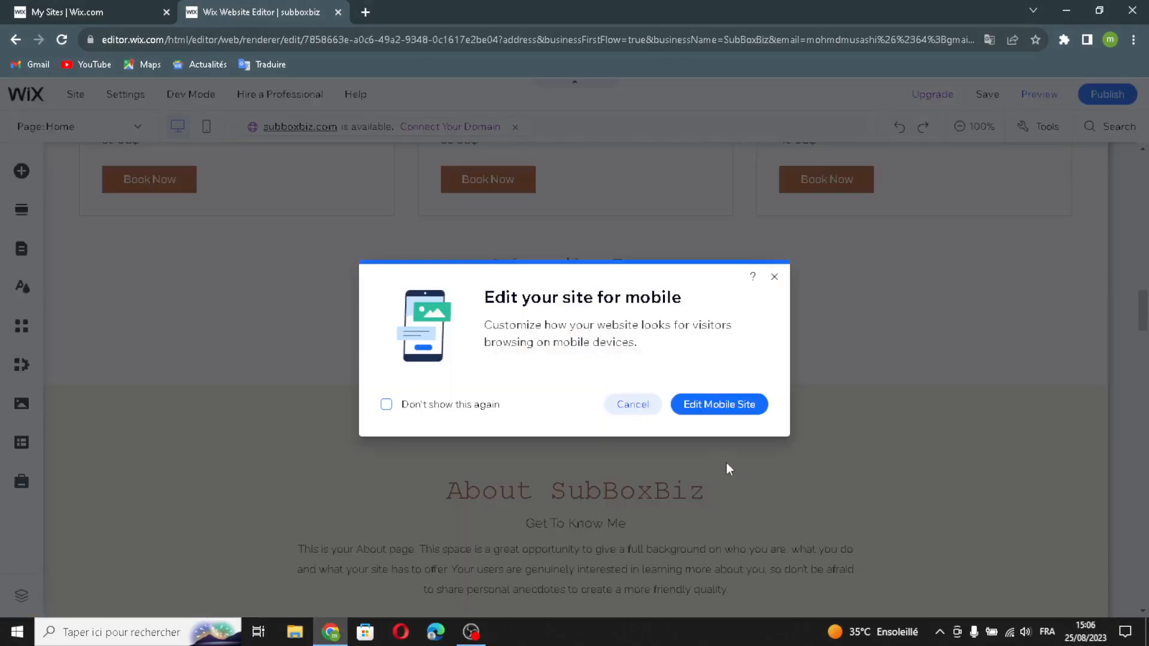
left_click(635, 405)
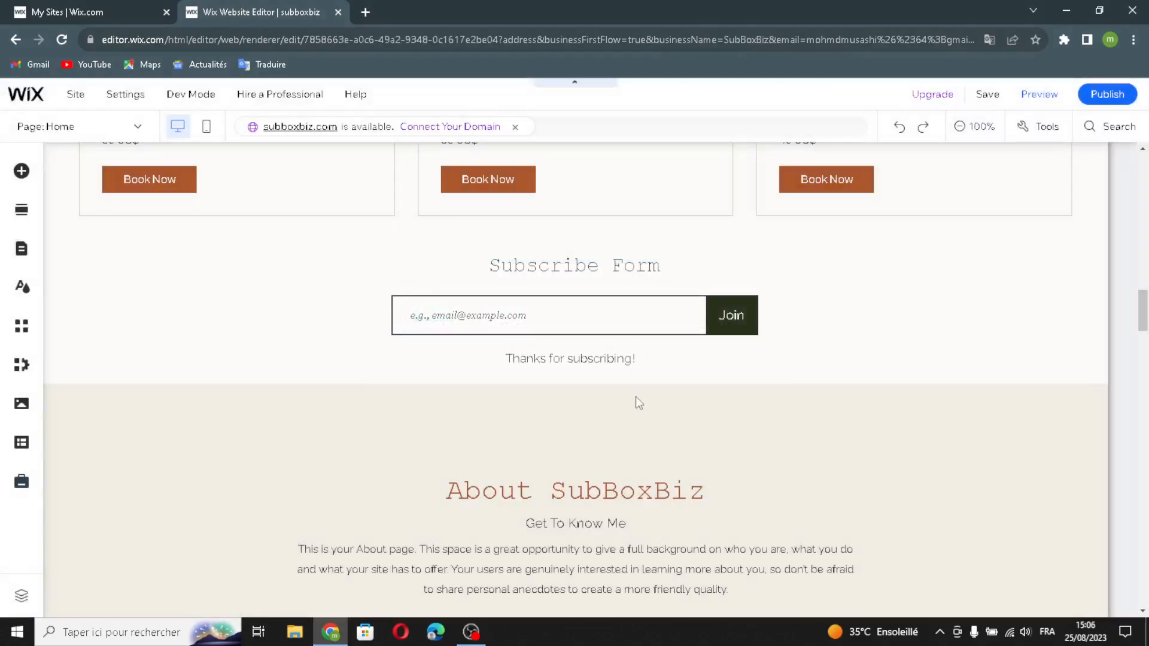